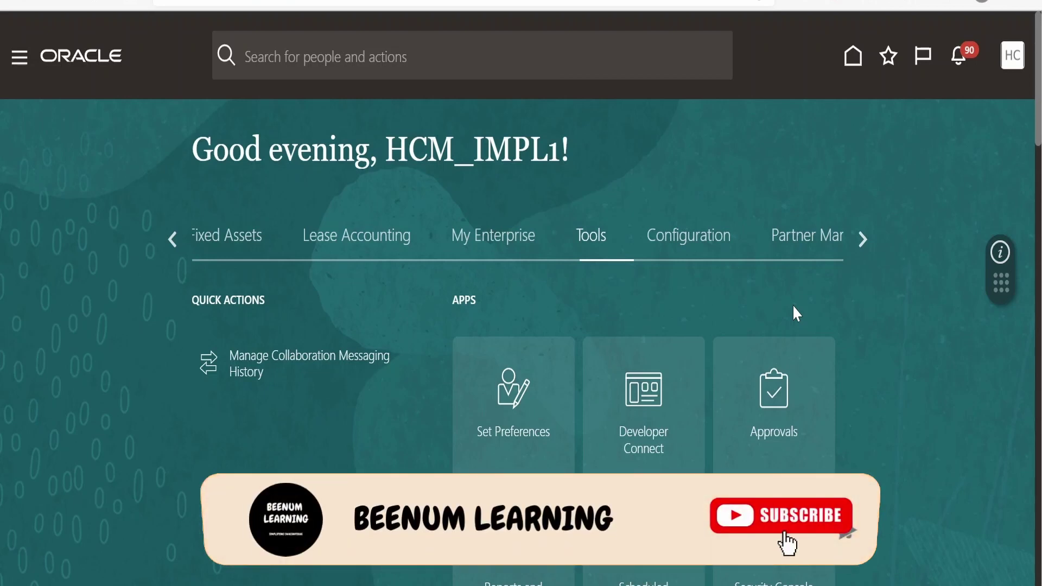
Open Setup and Maintenance from the HC user's Settings and Actions menu.
scroll(922, 423, "down", 2)
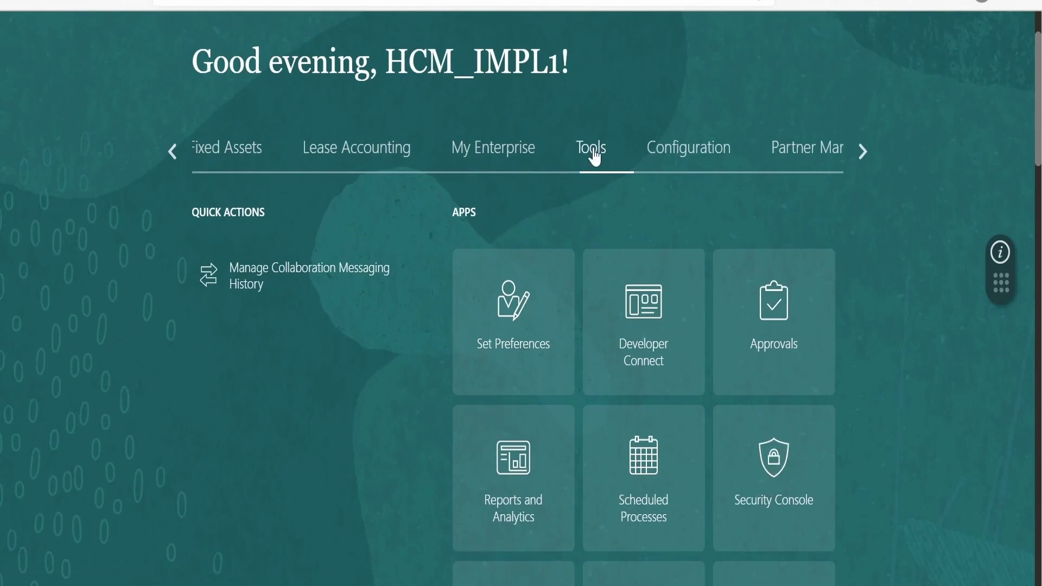
scroll(788, 408, "up", 2)
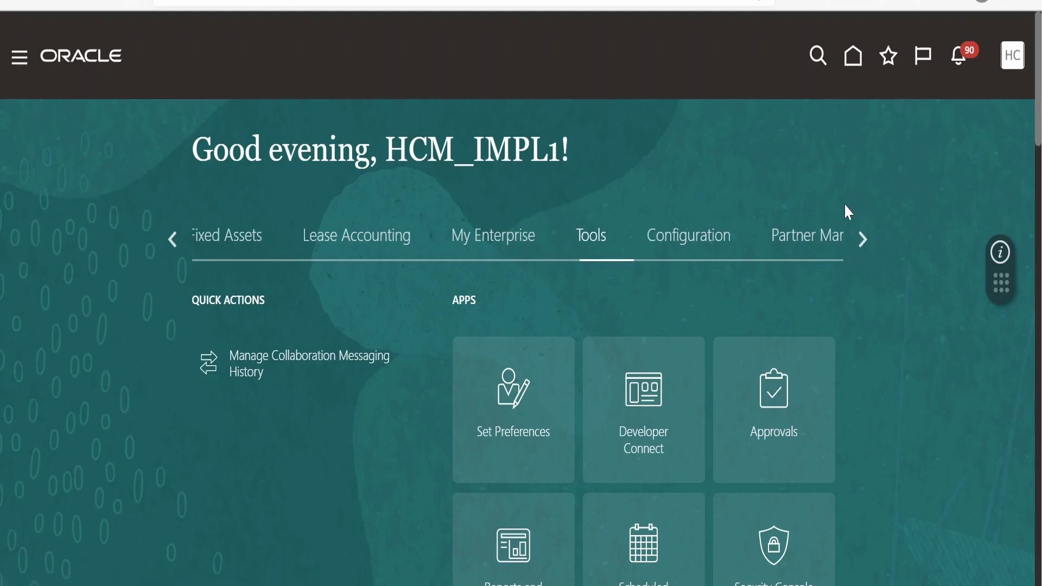
left_click(1014, 60)
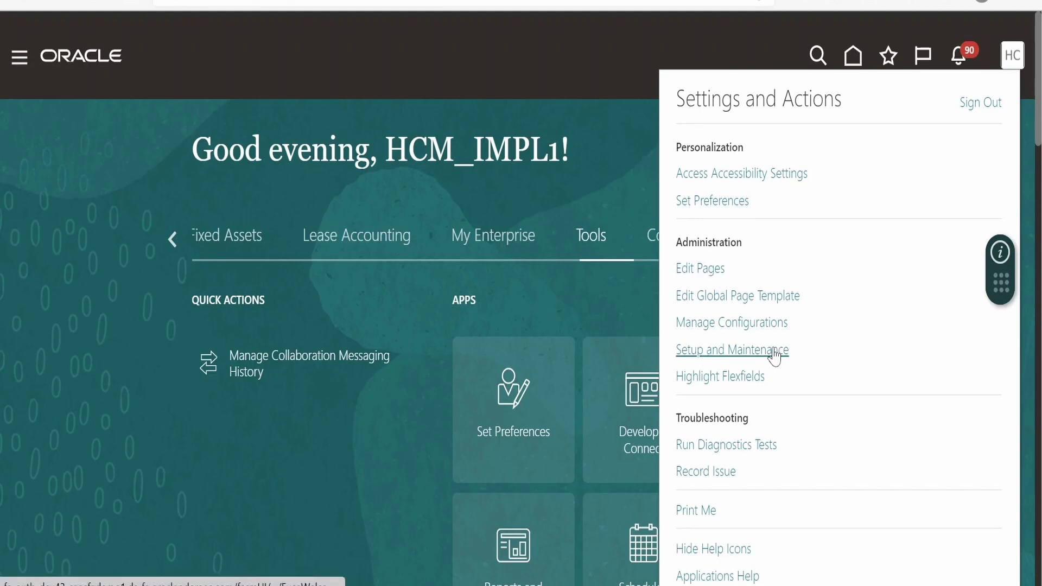
left_click(709, 348)
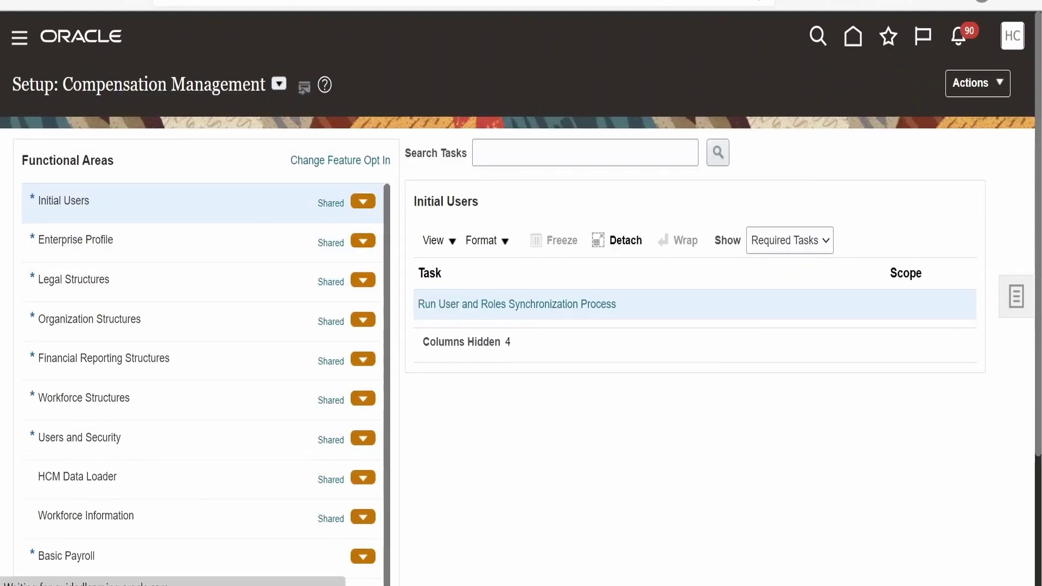
Switch the setup offering to Financials and show the Users and Security tasks.
left_click_drag(63, 85, 270, 83)
left_click(279, 83)
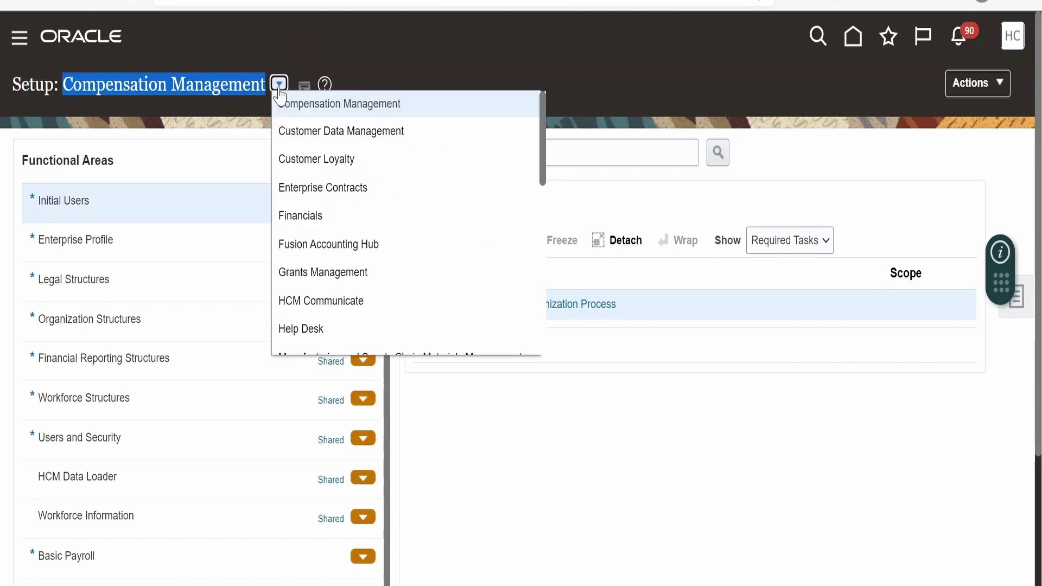
left_click(309, 213)
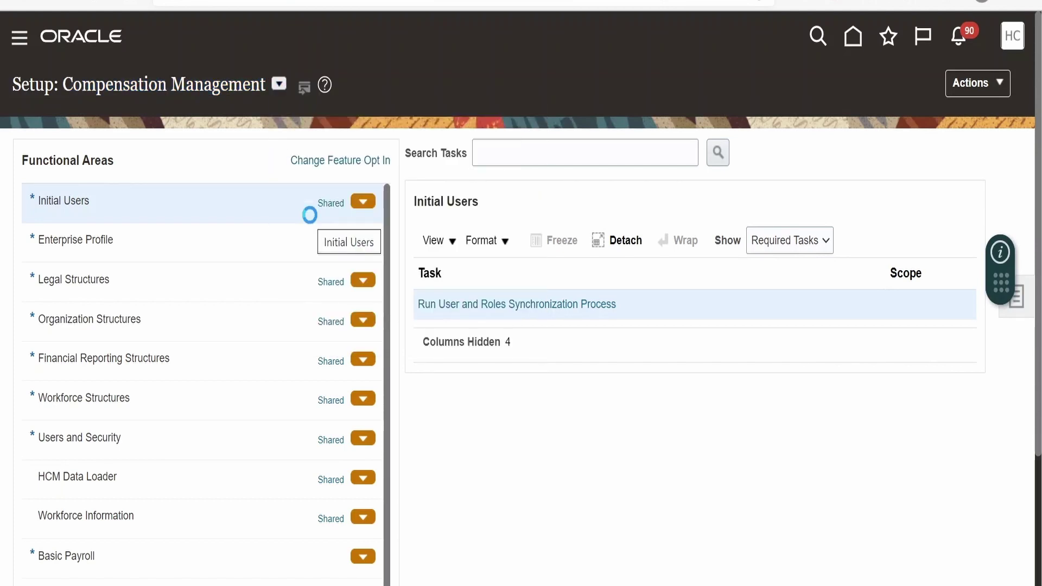
scroll(179, 316, "down", 2)
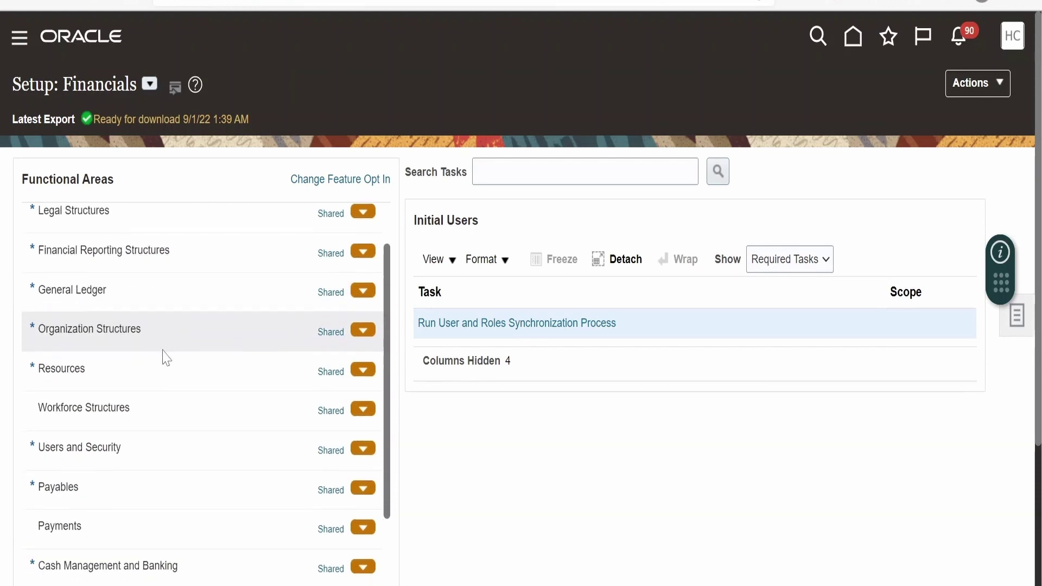
left_click(130, 449)
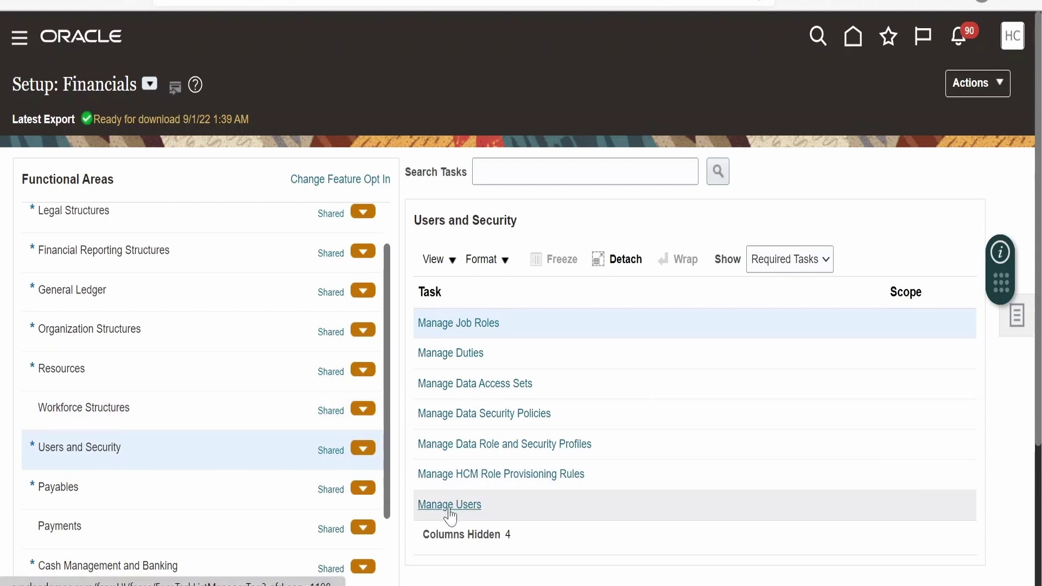
Search the setup tasks for 'Manage Users' and open that task.
left_click(575, 172)
type("Manage Users")
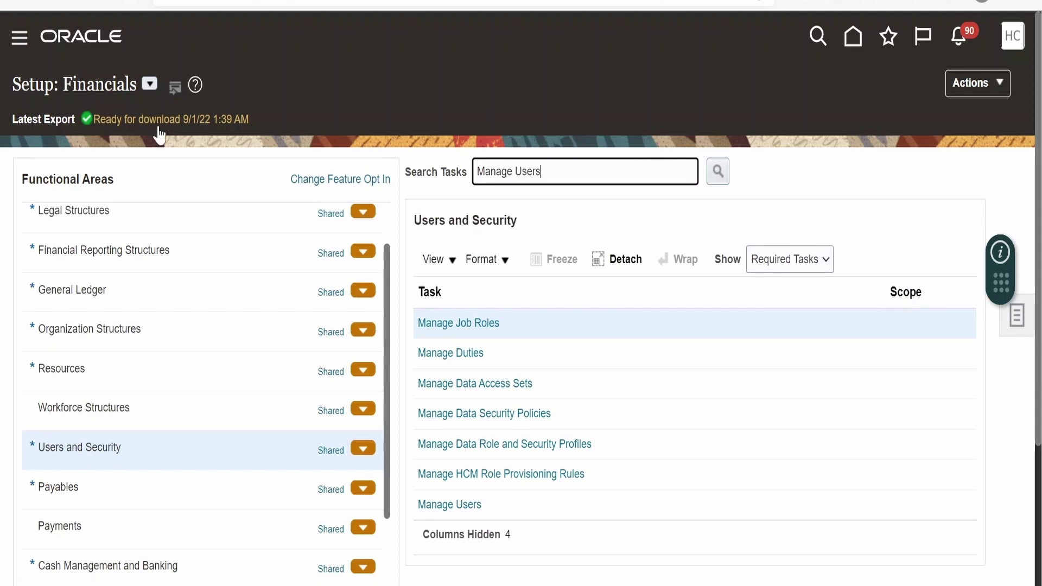
left_click(718, 171)
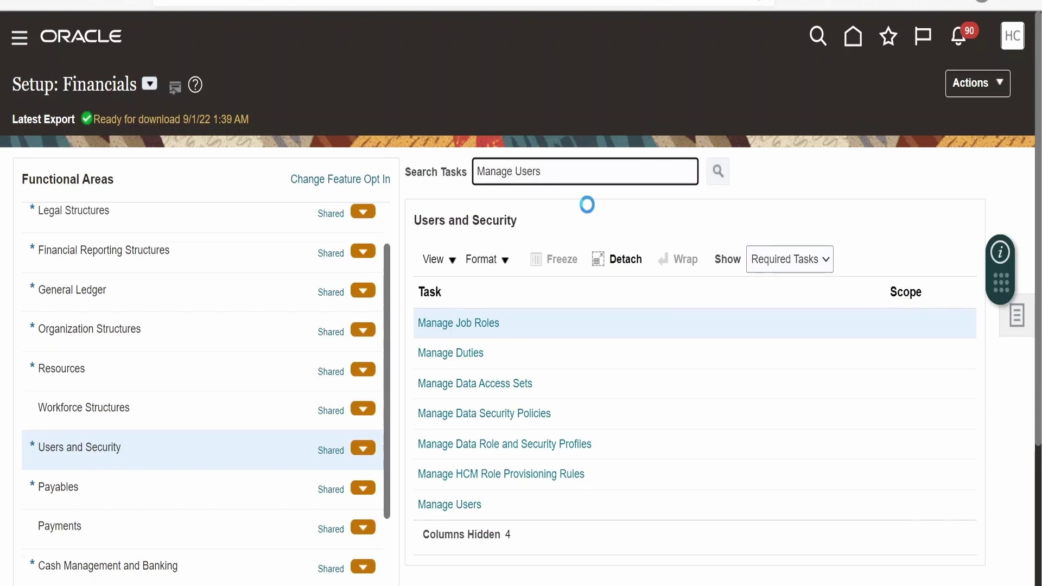
scroll(587, 204, "down", 2)
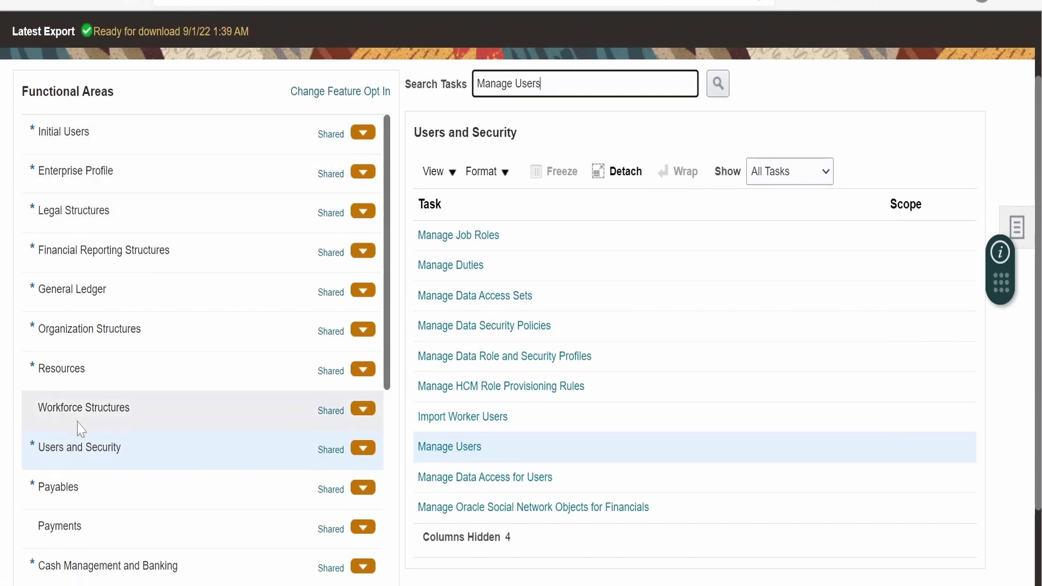
left_click(466, 457)
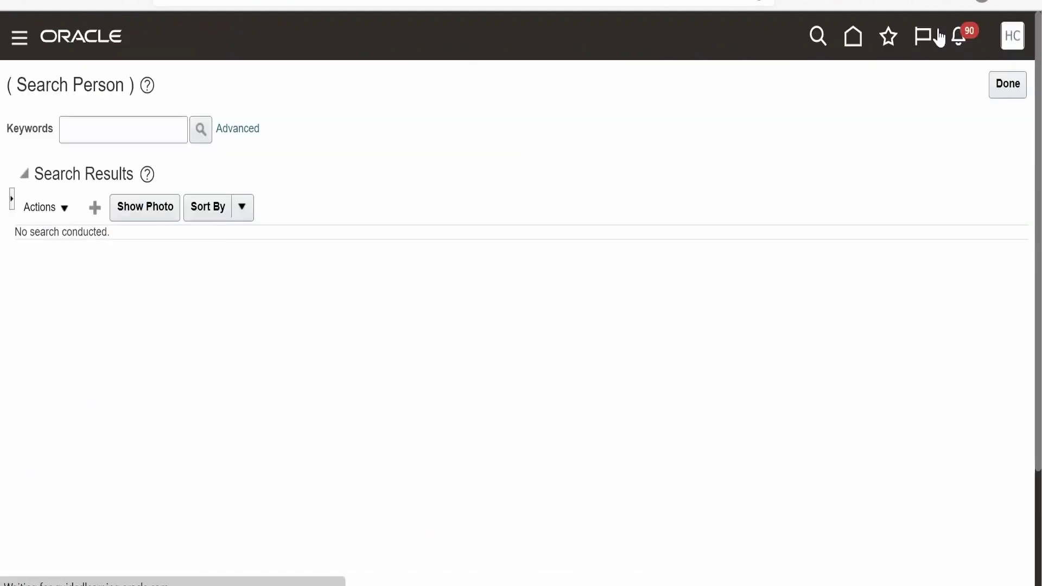
Search people by keyword 'ani' and review the matching employee's user record.
type("ani")
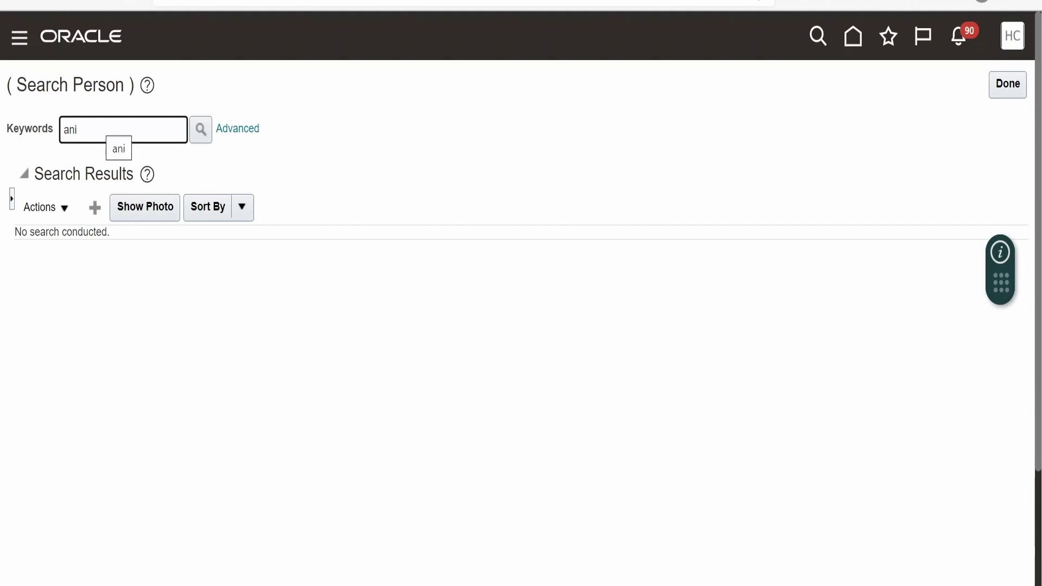
key("Return")
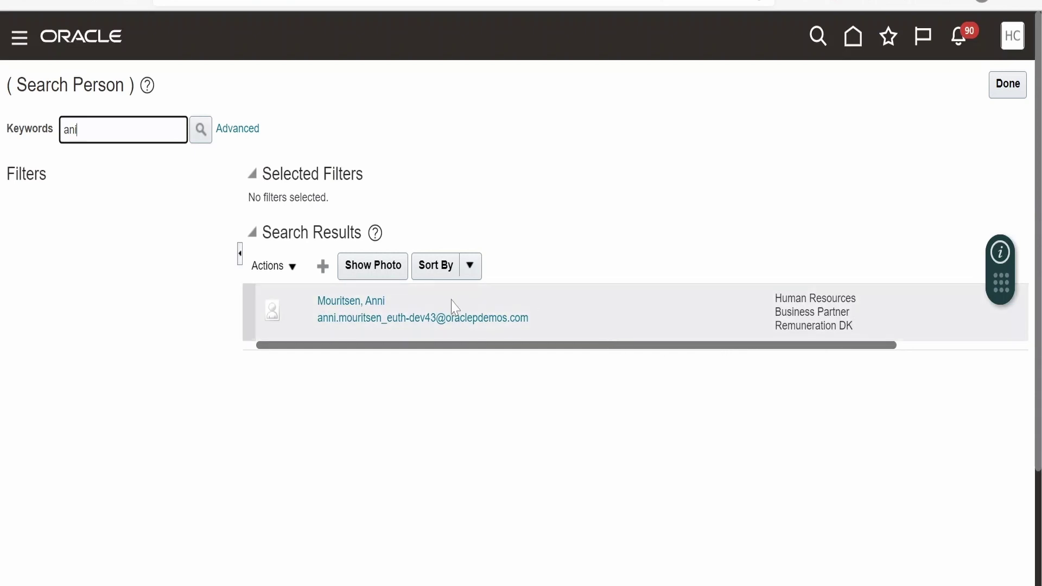
left_click(362, 302)
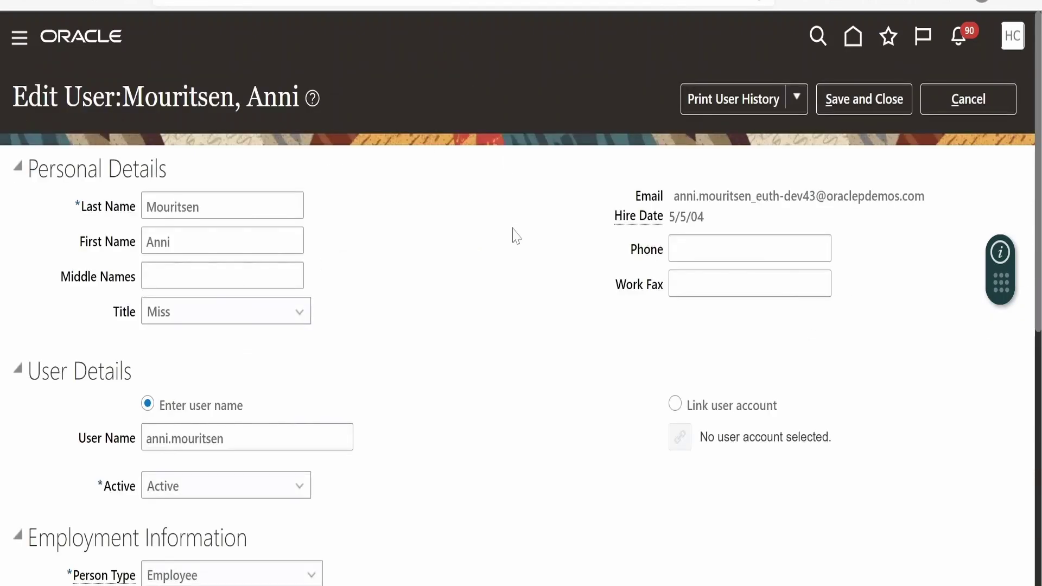
scroll(516, 236, "down", 9)
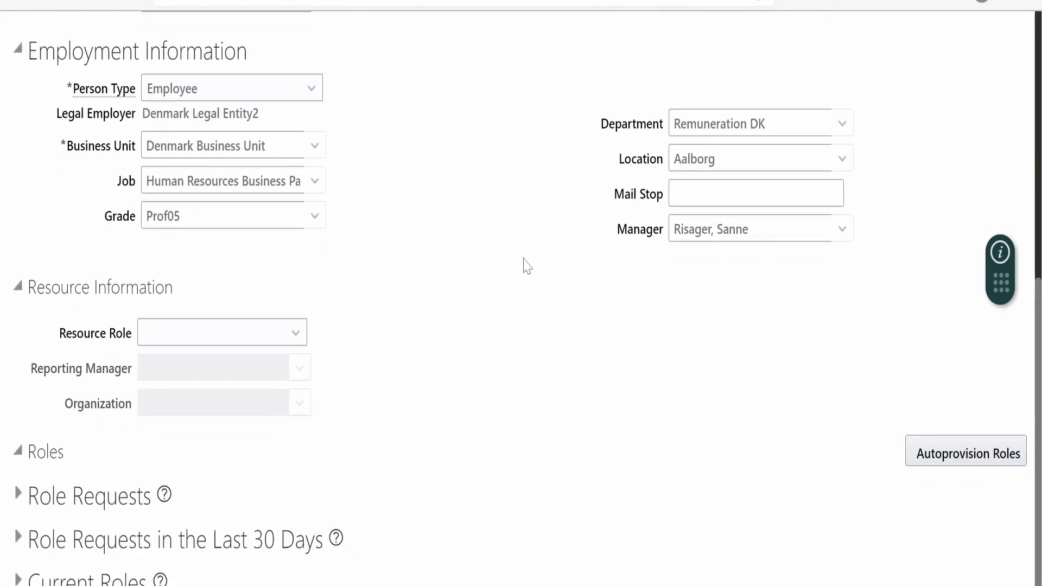
scroll(527, 266, "up", 9)
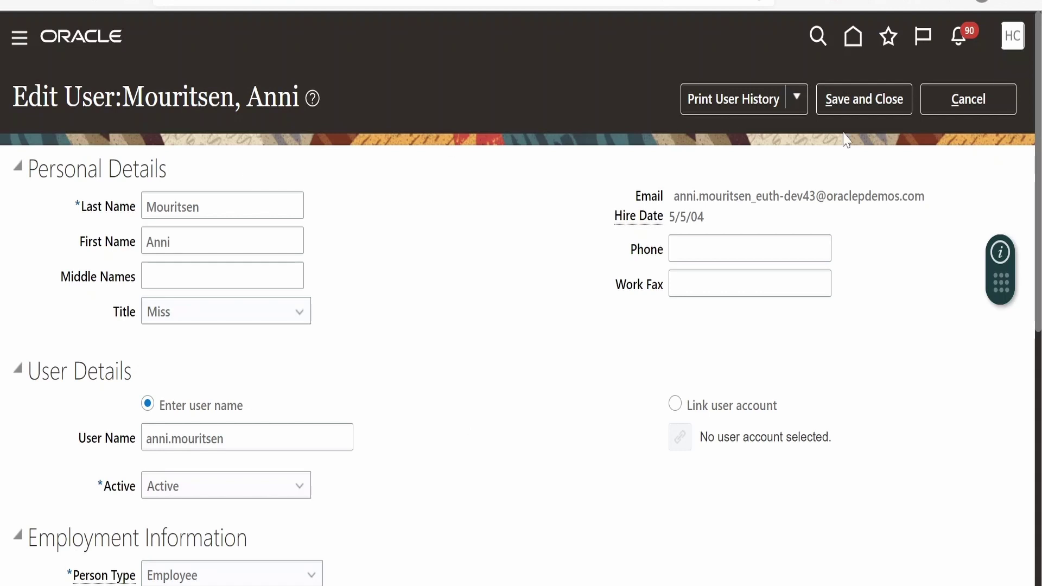
scroll(540, 369, "down", 2)
scroll(542, 399, "up", 2)
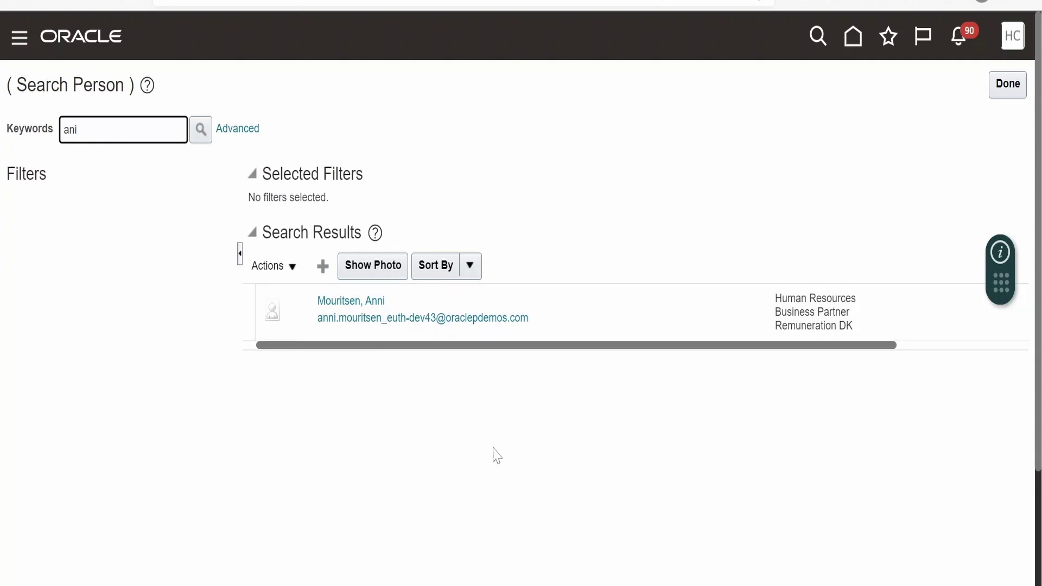
Start a new user in Search Results and enter LEARNING02 as the last name.
left_click(324, 271)
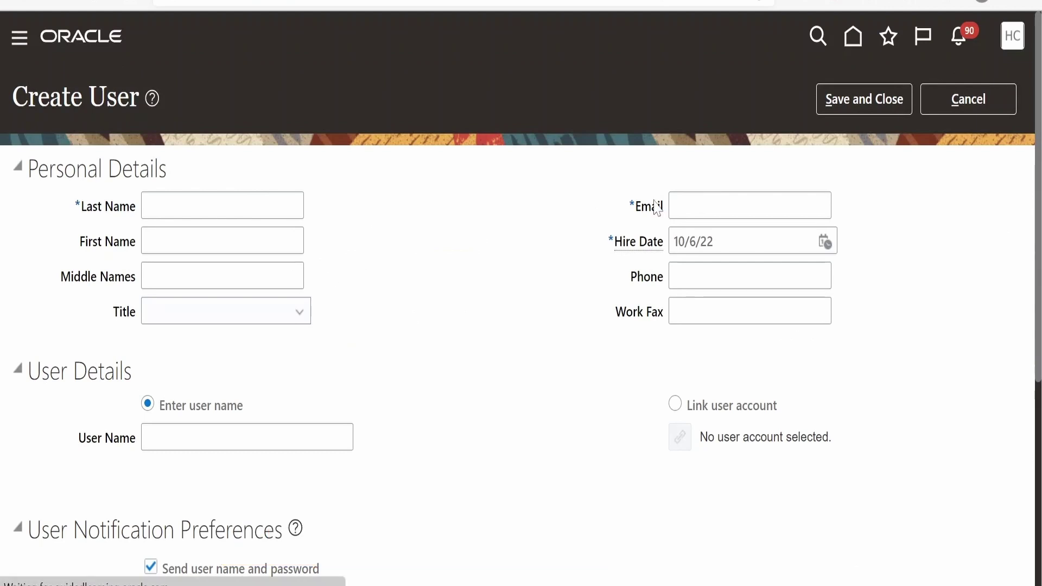
left_click_drag(13, 97, 138, 98)
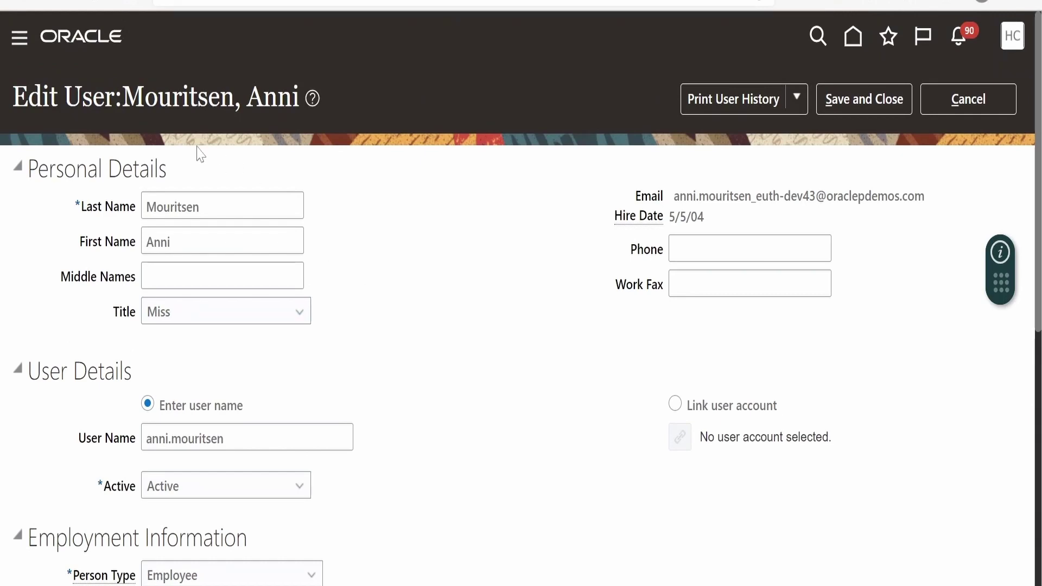
left_click_drag(123, 96, 299, 97)
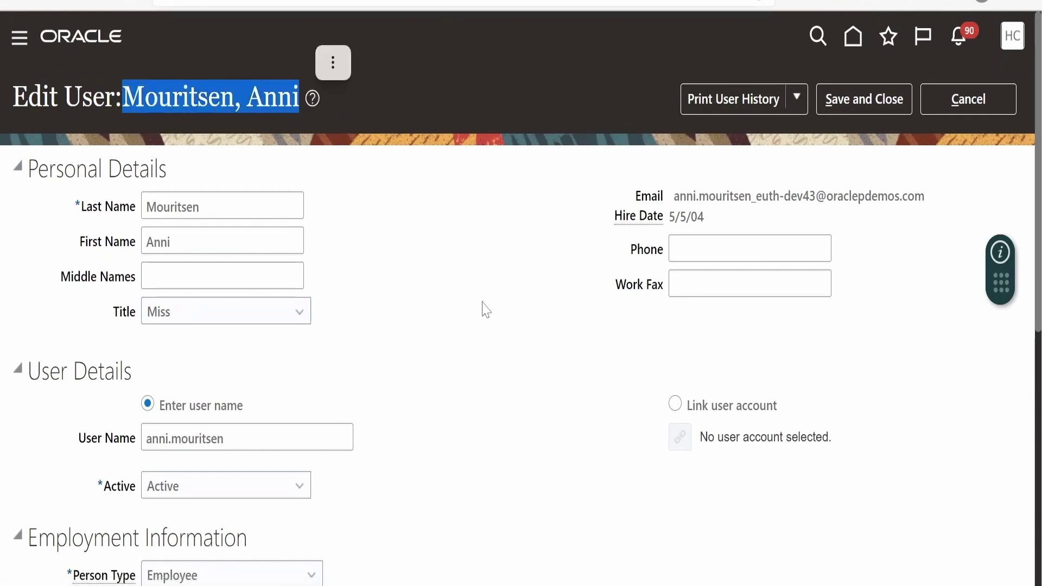
scroll(483, 309, "down", 6)
scroll(484, 305, "up", 6)
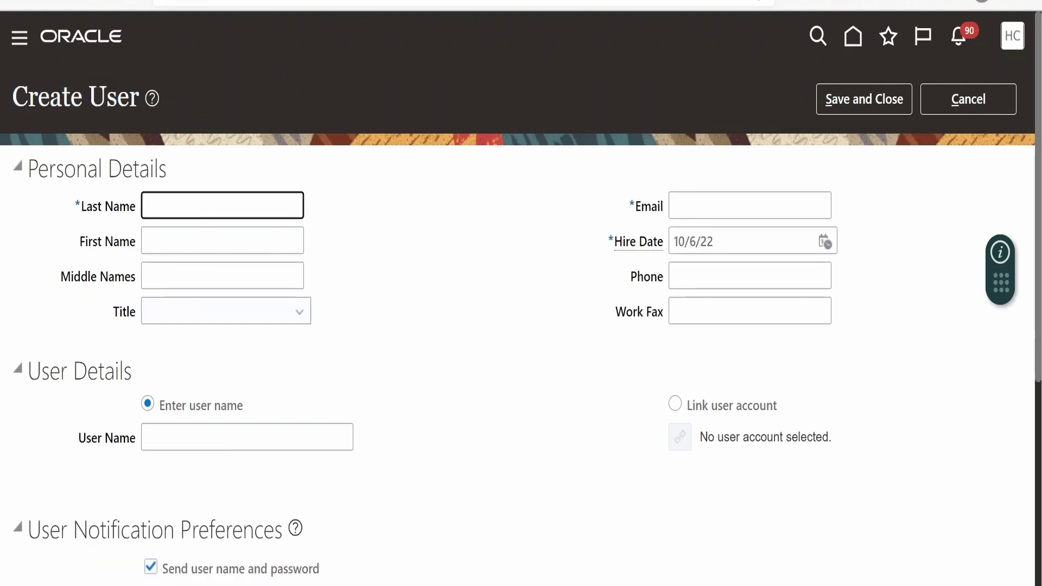
type("LEARNING02")
Enter first name BEENUM and set the title to Mr.
key("Tab")
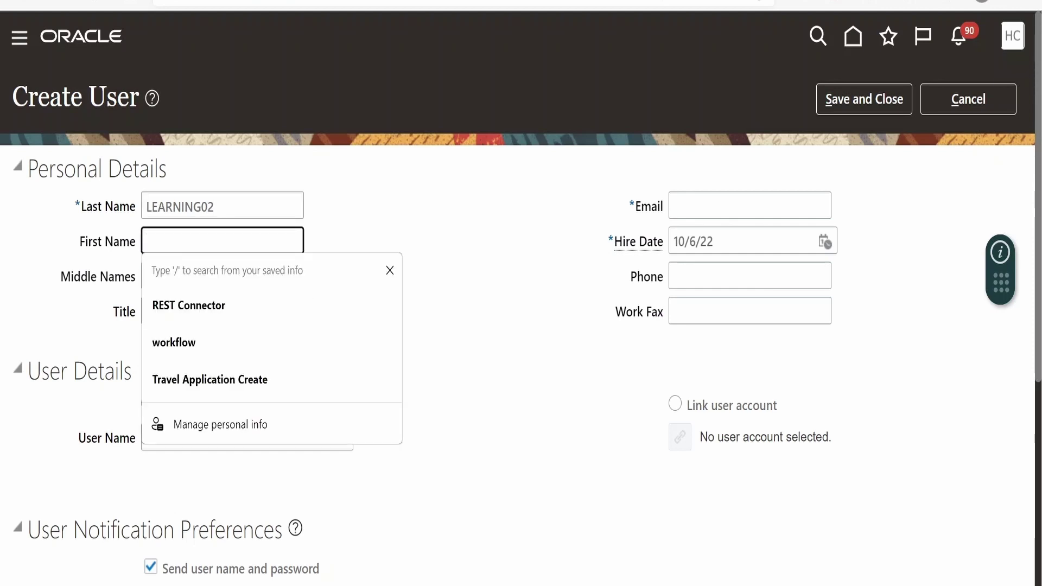
type("BEENUM")
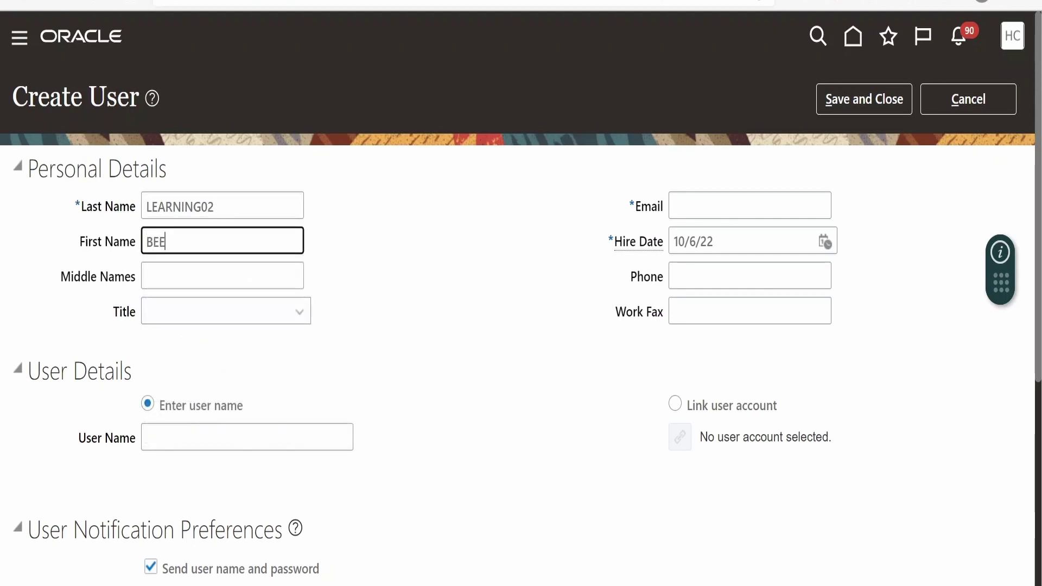
left_click(228, 314)
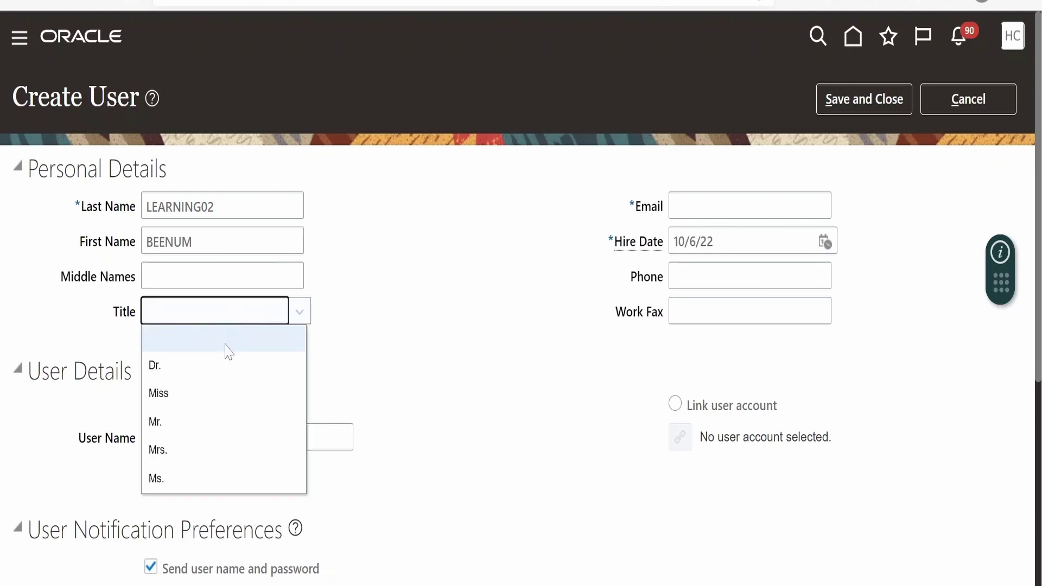
left_click(180, 422)
Accept the suggested e-mail address, keep hire date 10/6/22, and choose to link a user account.
key("Tab")
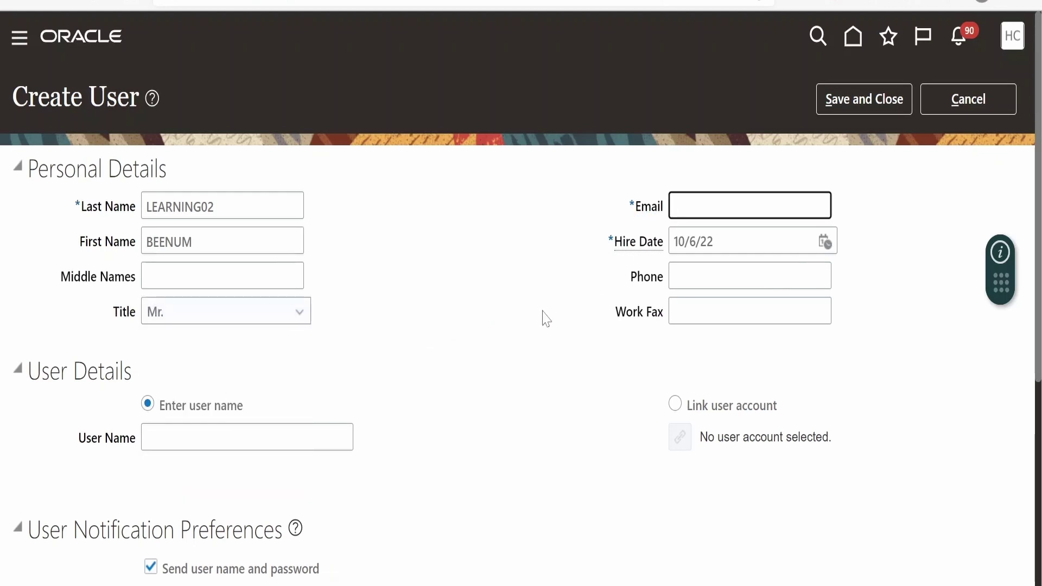
key("Down")
key("Down")
key("Return")
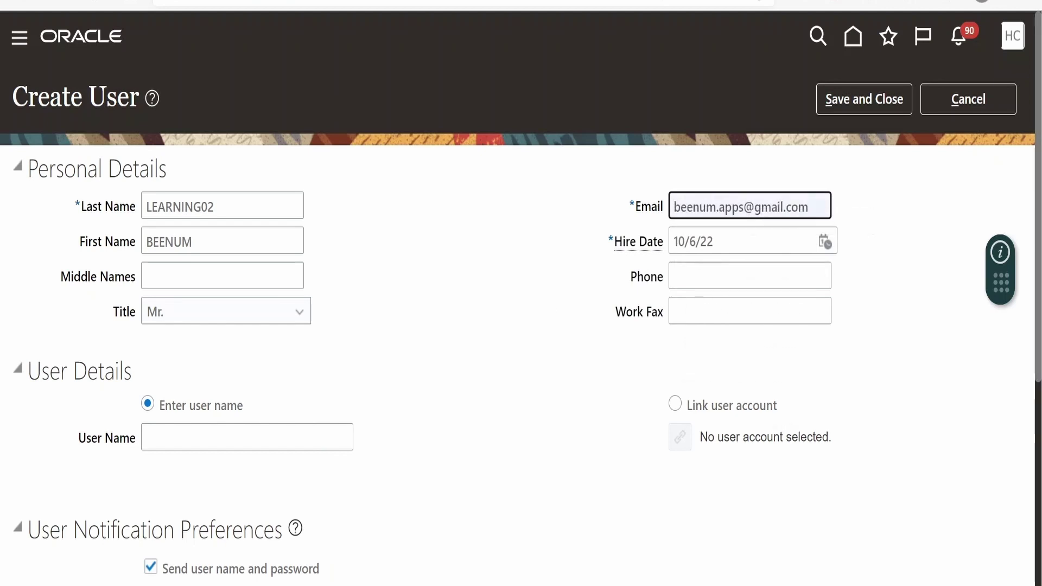
key("Tab")
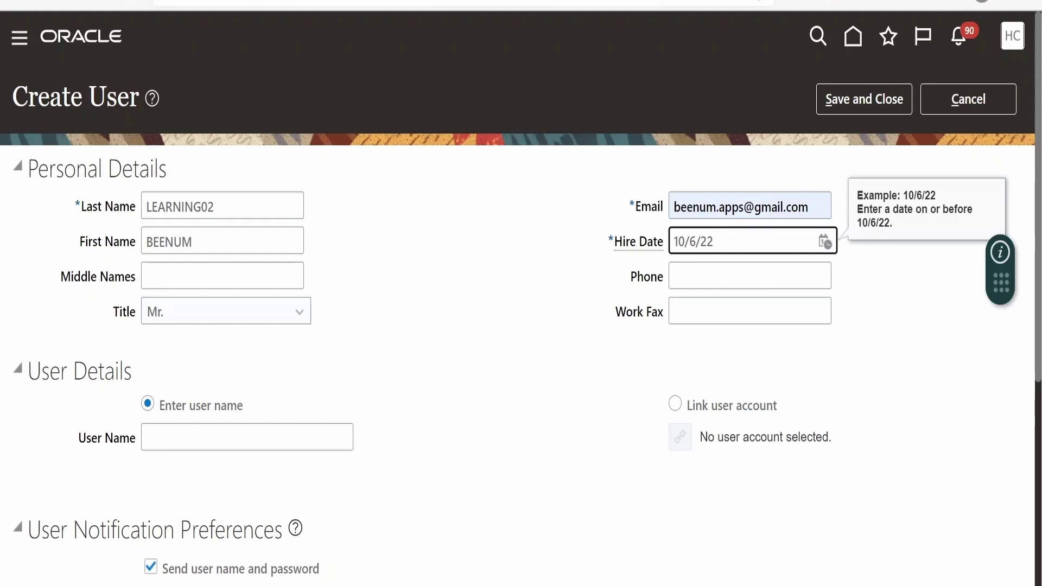
scroll(454, 304, "down", 3)
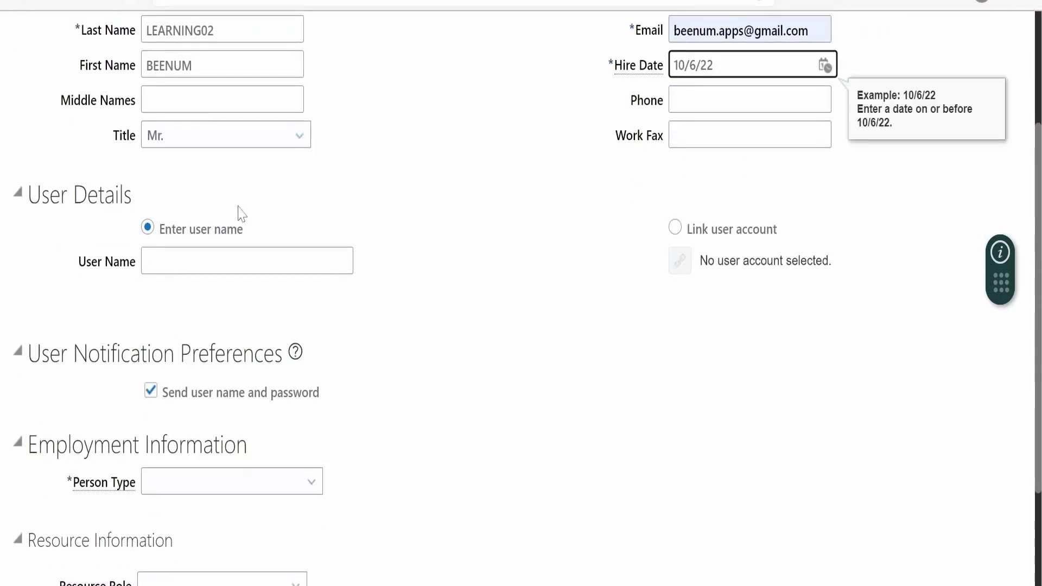
scroll(169, 244, "up", 3)
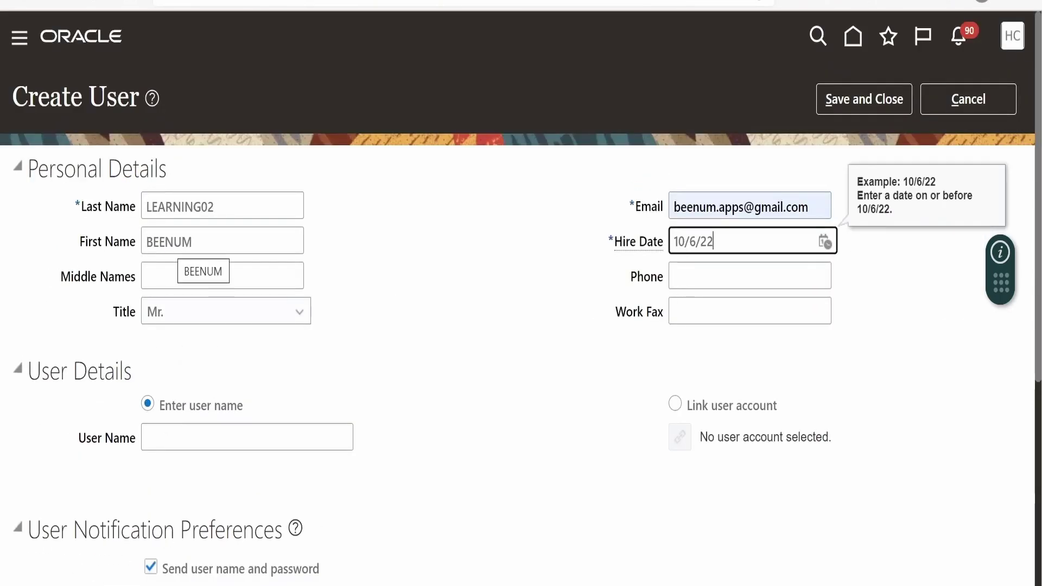
left_click(247, 437)
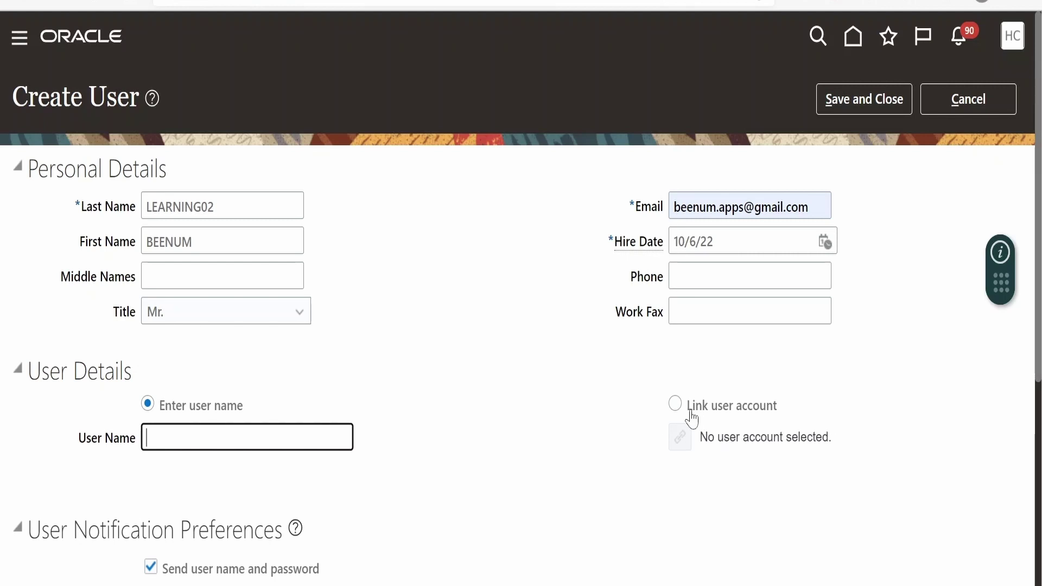
left_click(675, 404)
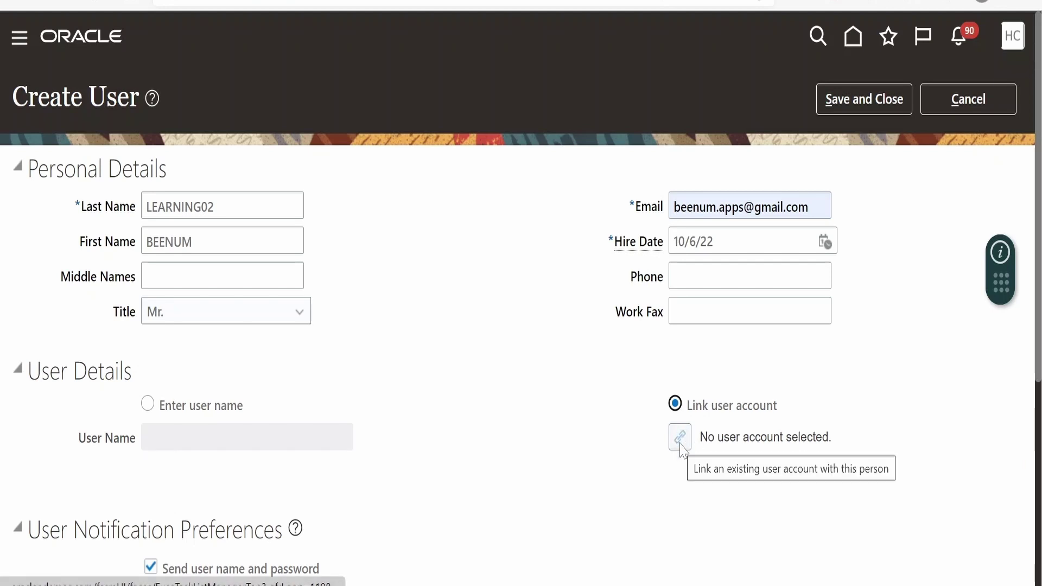
Search for a BEENUM account to link, find none, and cancel the search.
left_click(681, 439)
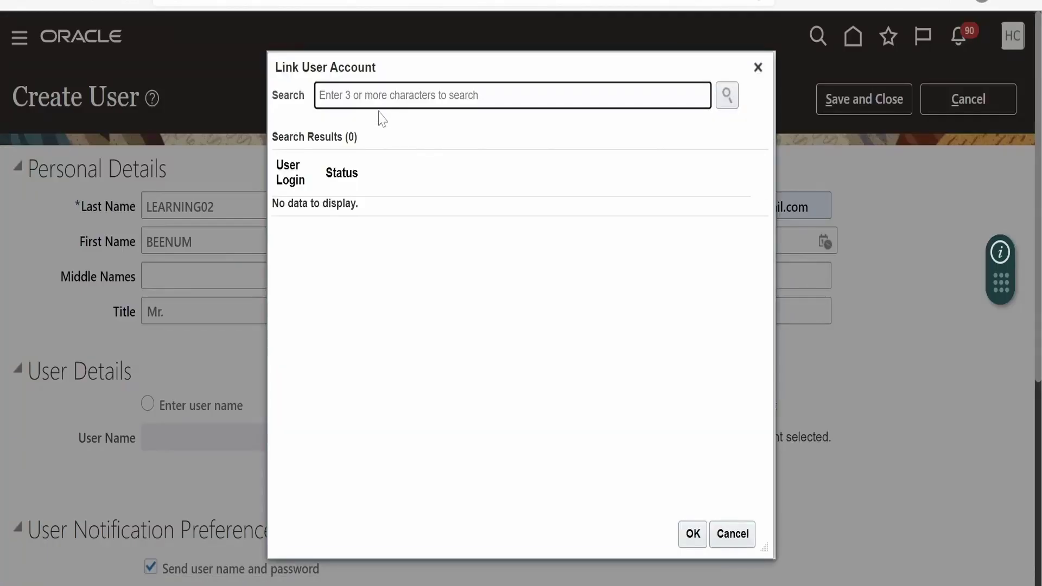
type("BEENUM")
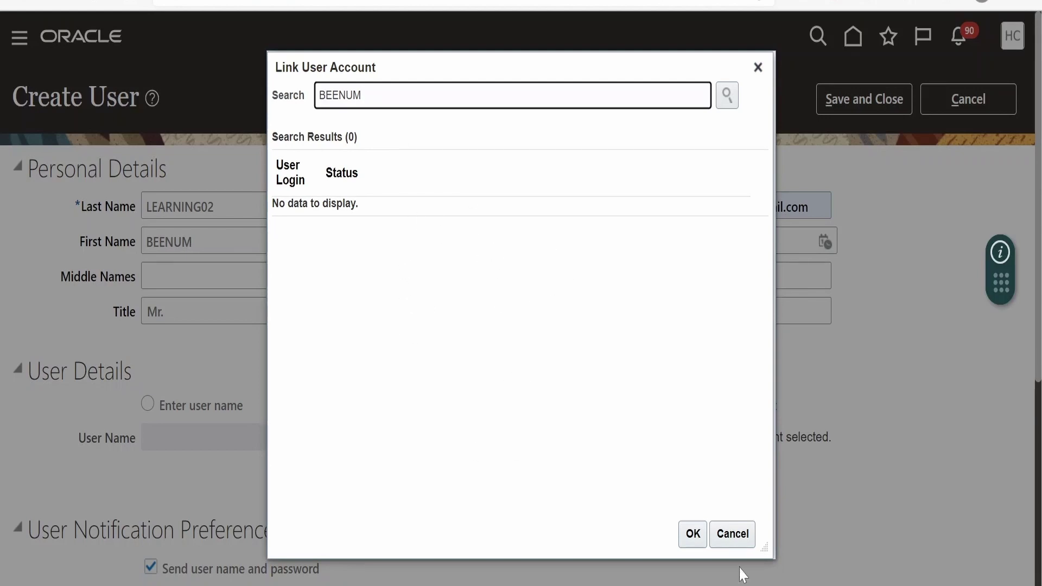
left_click(737, 536)
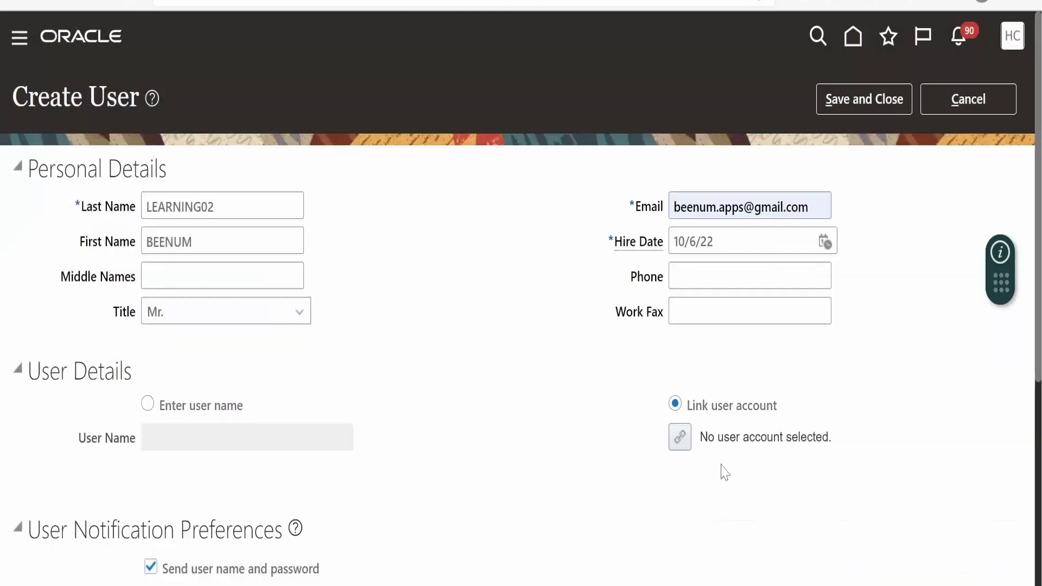
Choose to enter a user name and type BEENUM.LEARNING02.
left_click(147, 404)
left_click(147, 437)
type("BEENUM.LEARNING02")
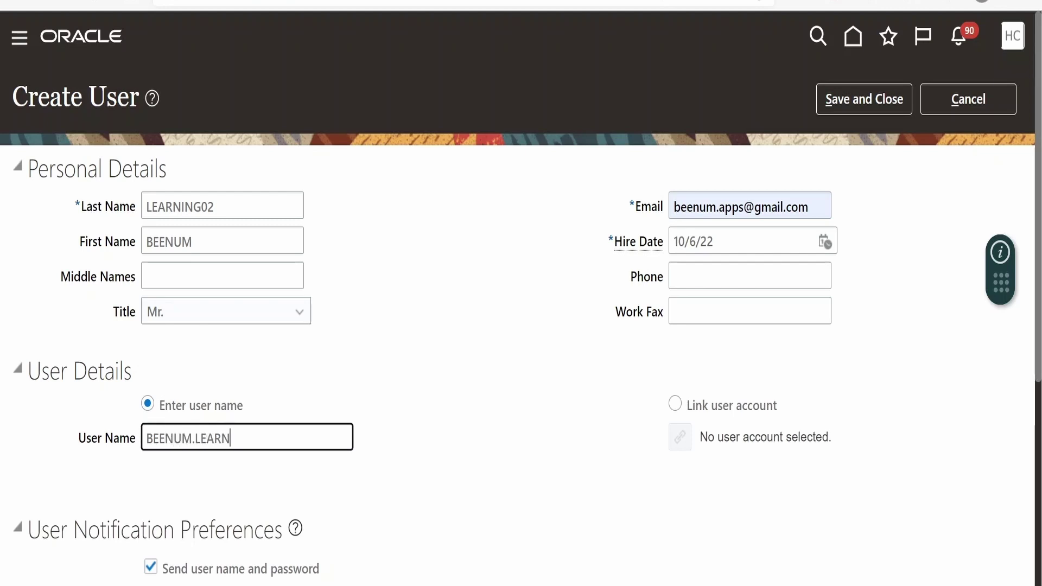
left_click(442, 493)
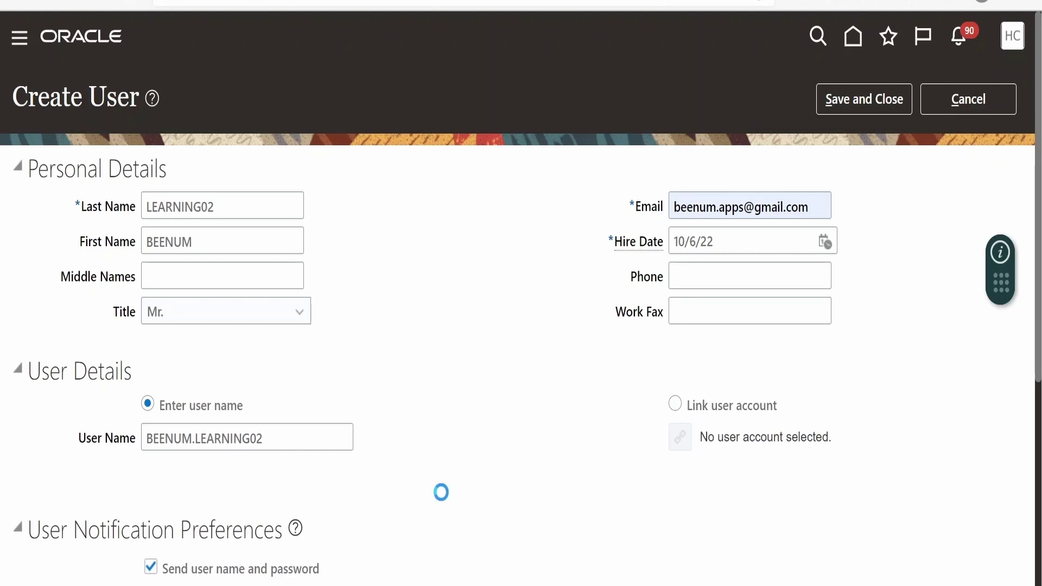
Review the Notification Preferences help for sending credentials, then close it.
scroll(441, 499, "down", 3)
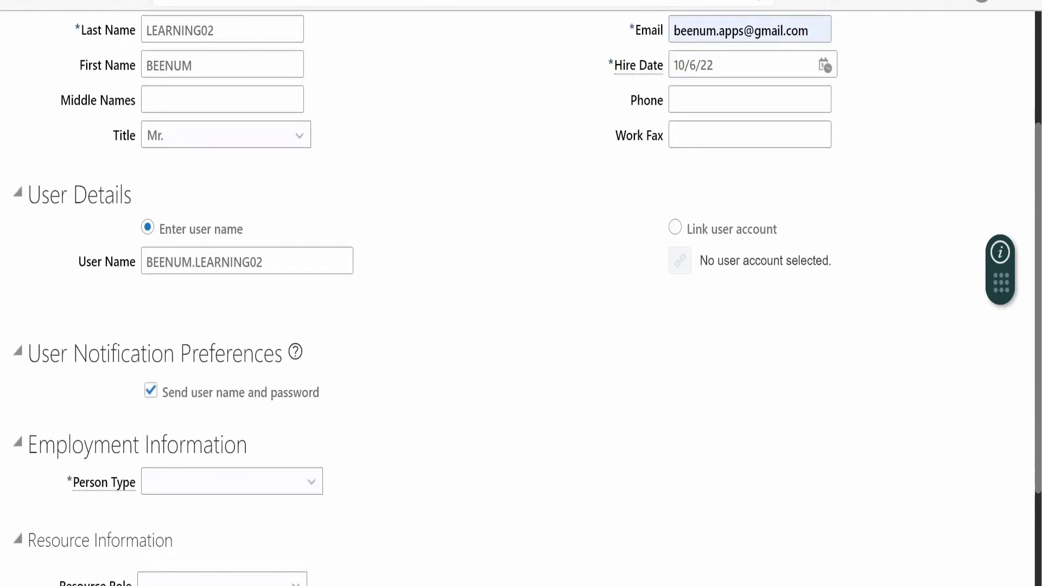
left_click(295, 352)
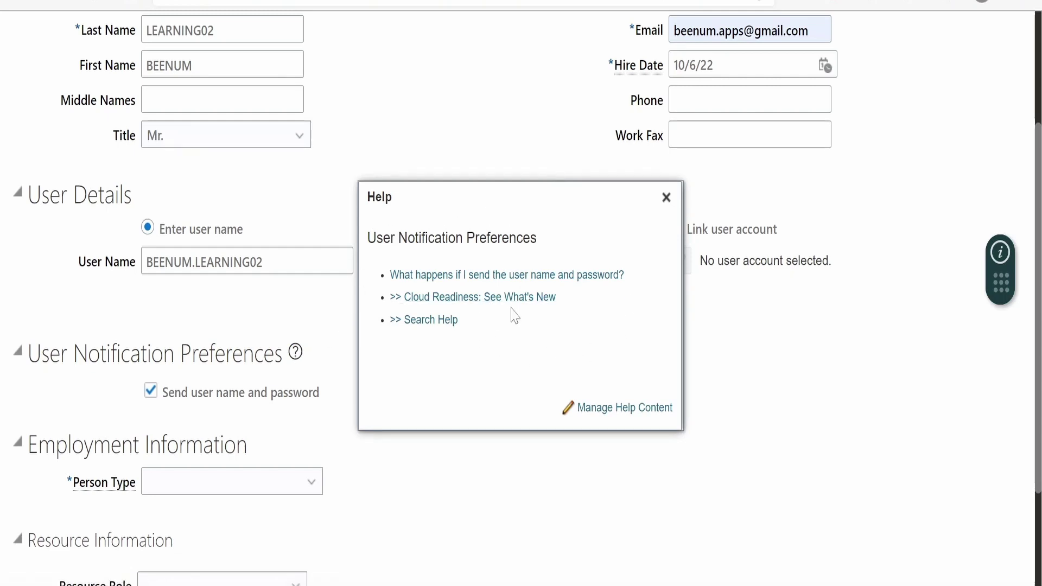
left_click(665, 198)
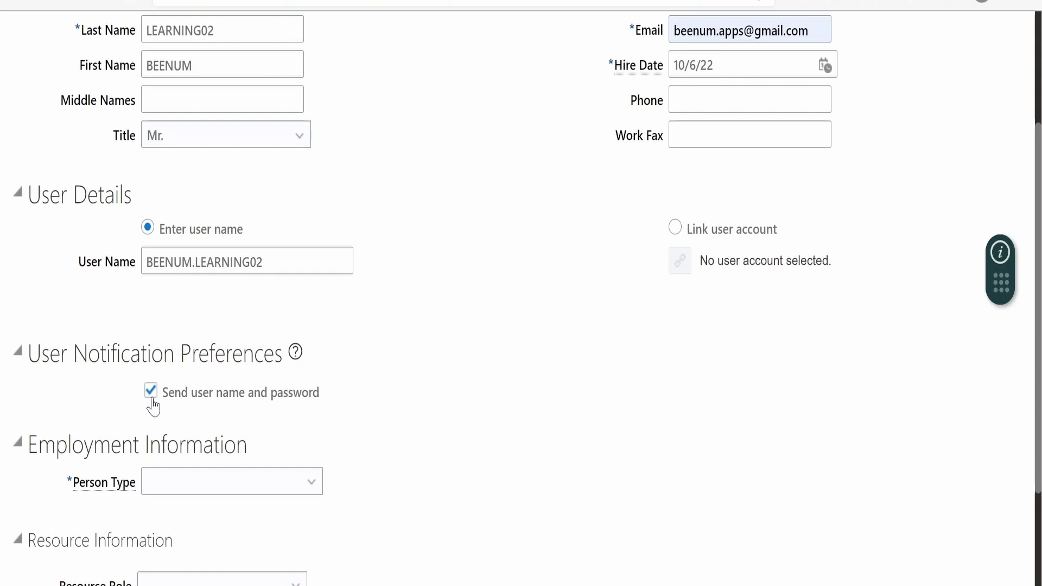
scroll(342, 421, "down", 2)
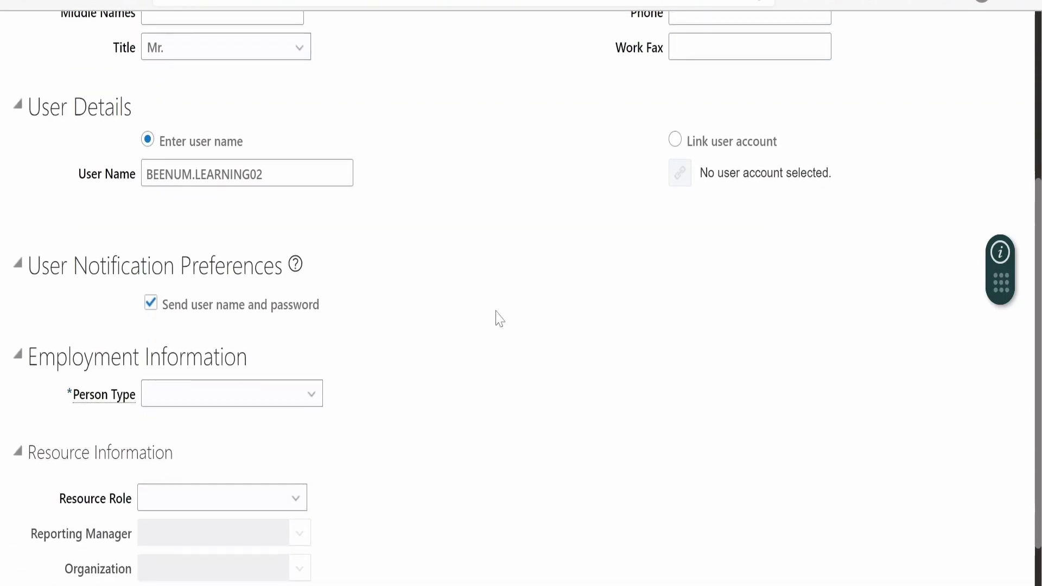
scroll(466, 377, "down", 2)
left_click(306, 322)
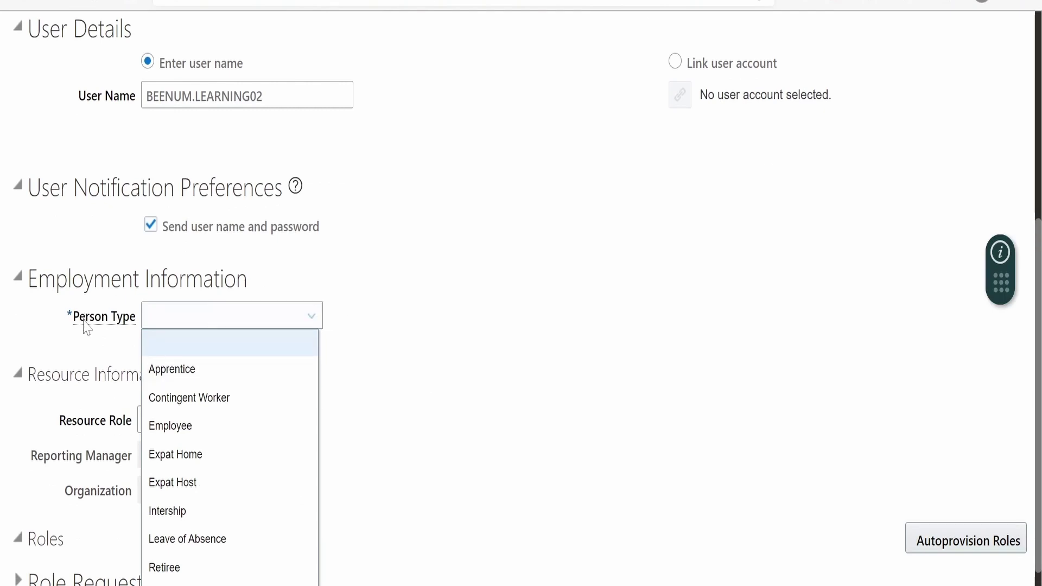
Select Employee as the Person Type under Employment Information.
scroll(195, 491, "down", 1)
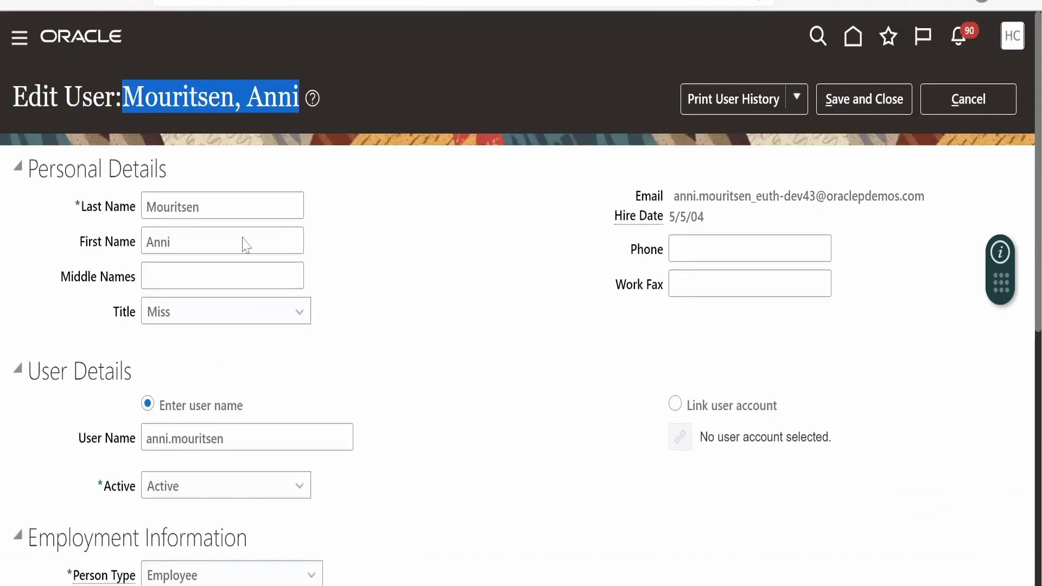
scroll(244, 239, "down", 5)
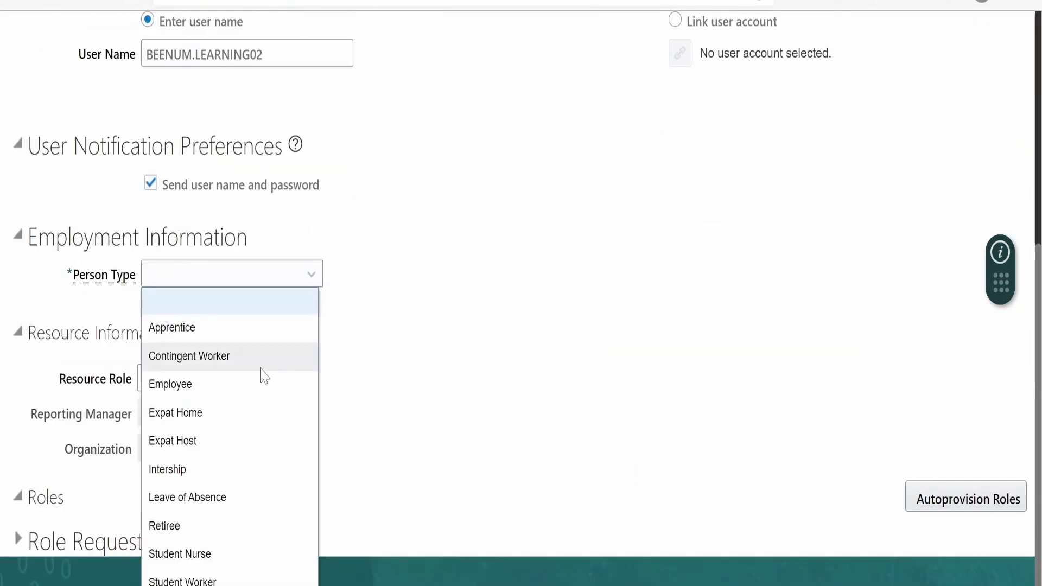
left_click(216, 384)
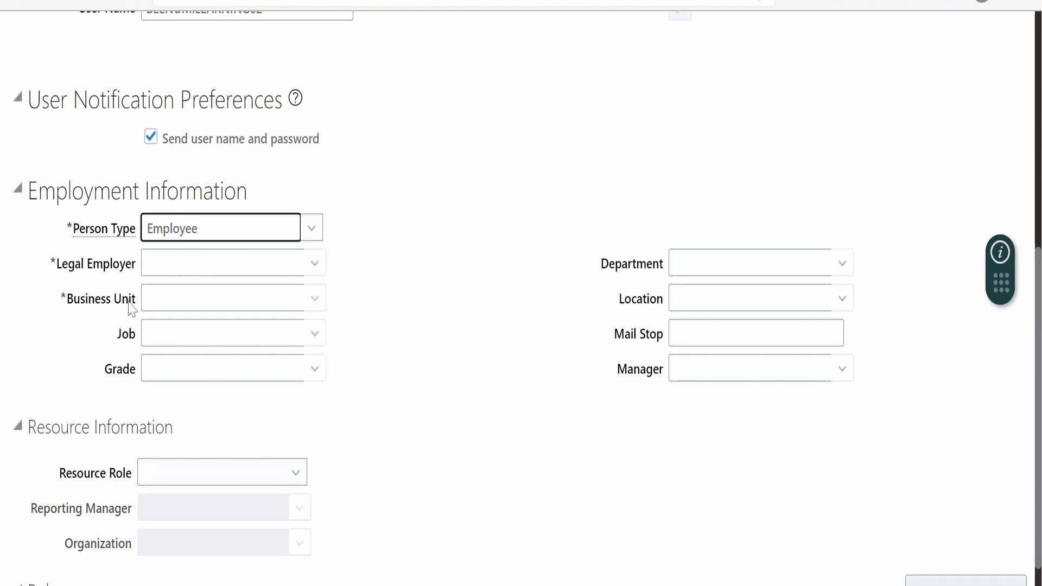
Set the Legal Employer to Denmark Legal Entity2 (DK).
left_click_drag(59, 299, 65, 298)
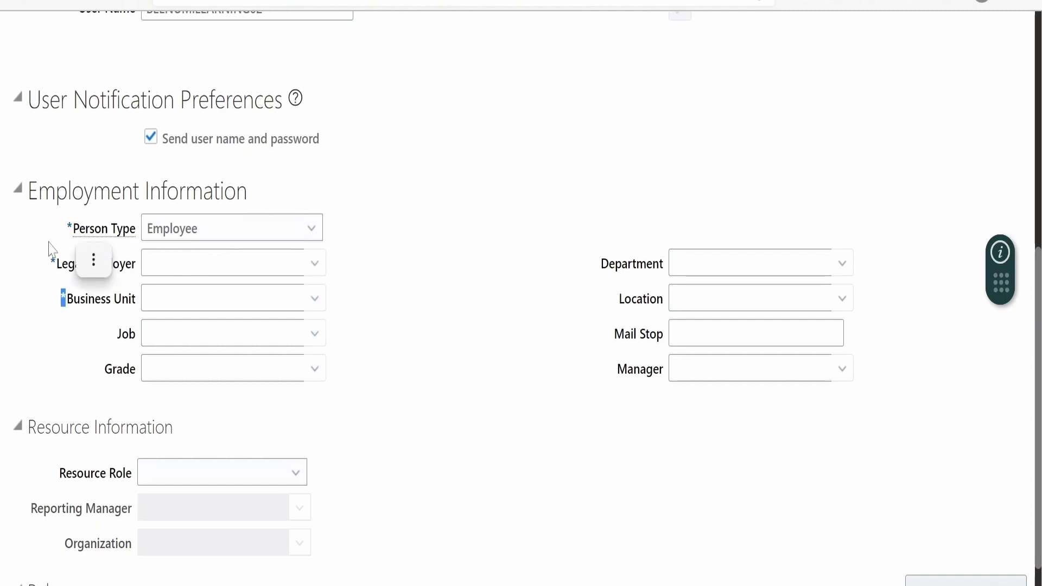
left_click_drag(49, 262, 54, 264)
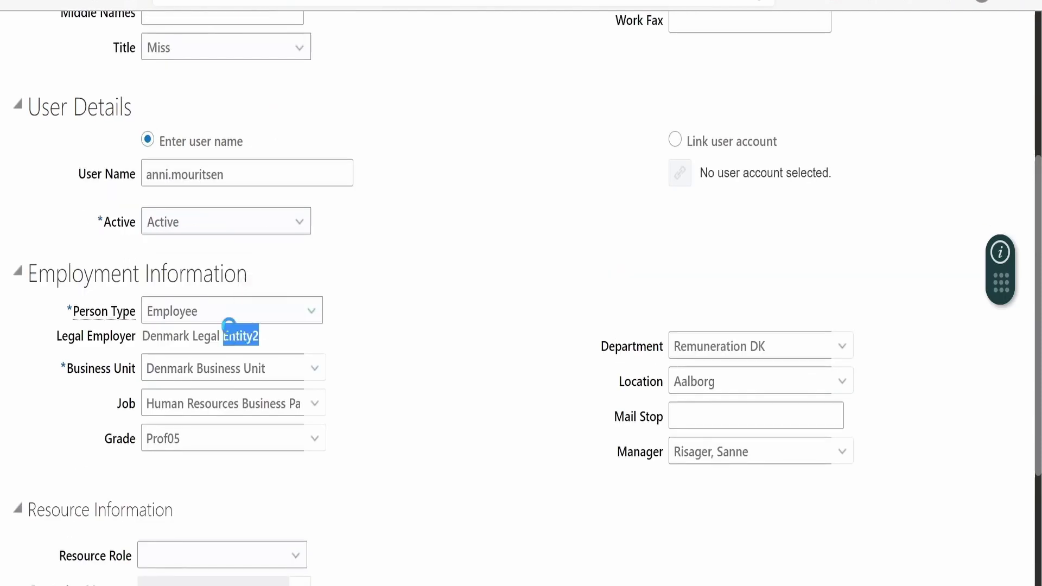
triple_click(232, 337)
key("ctrl+c")
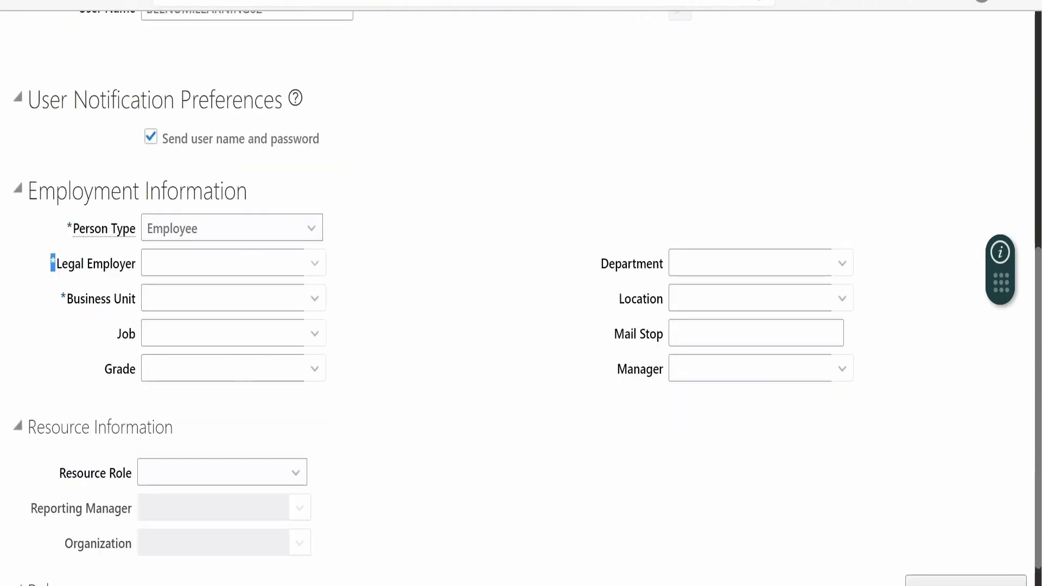
left_click(223, 263)
key("ctrl+v")
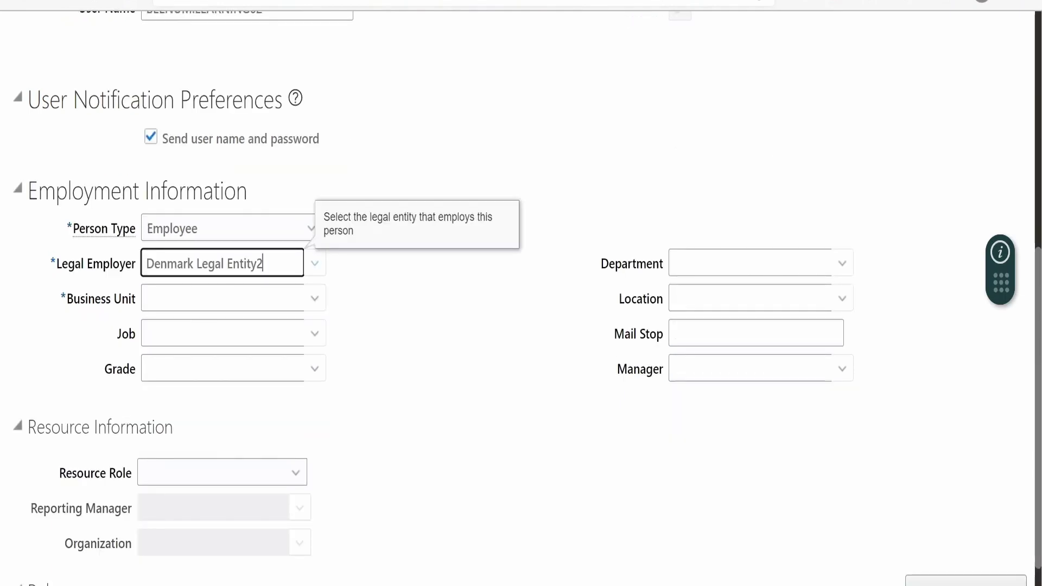
left_click(205, 292)
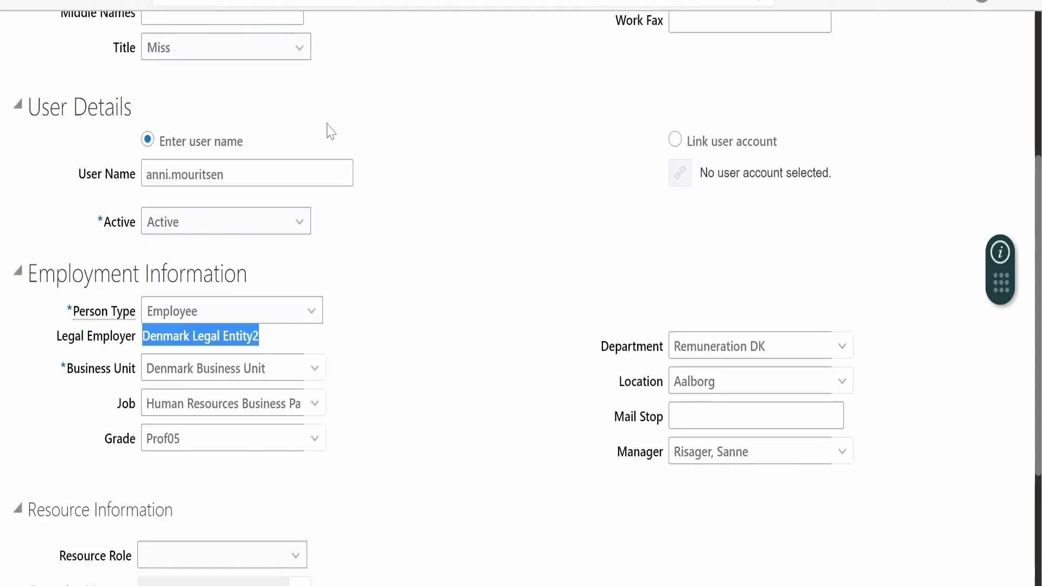
Enter Denmark Business Unit as the Business Unit.
key("Tab")
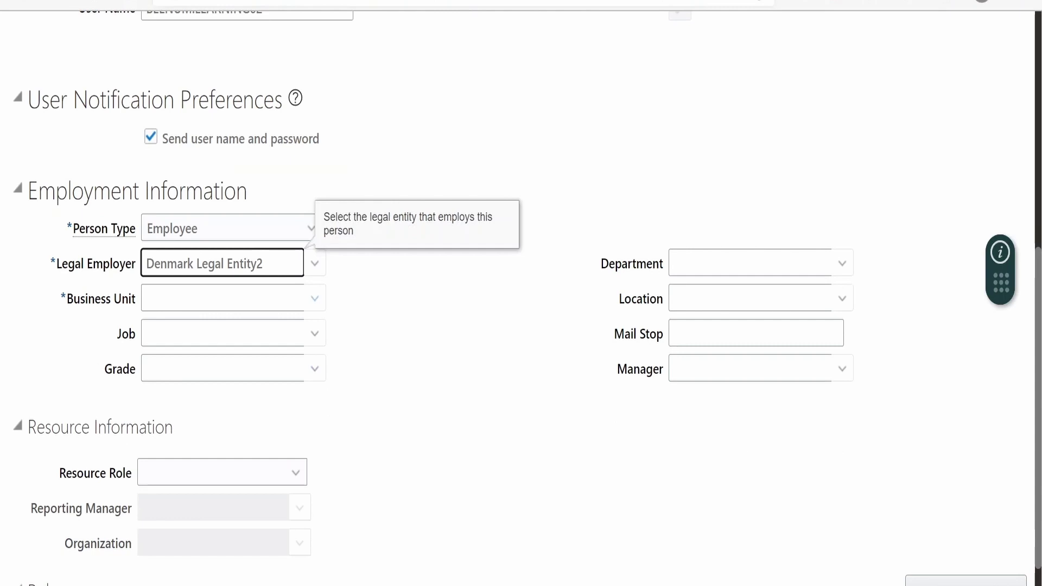
key("Tab")
type("Denmark Business Unit")
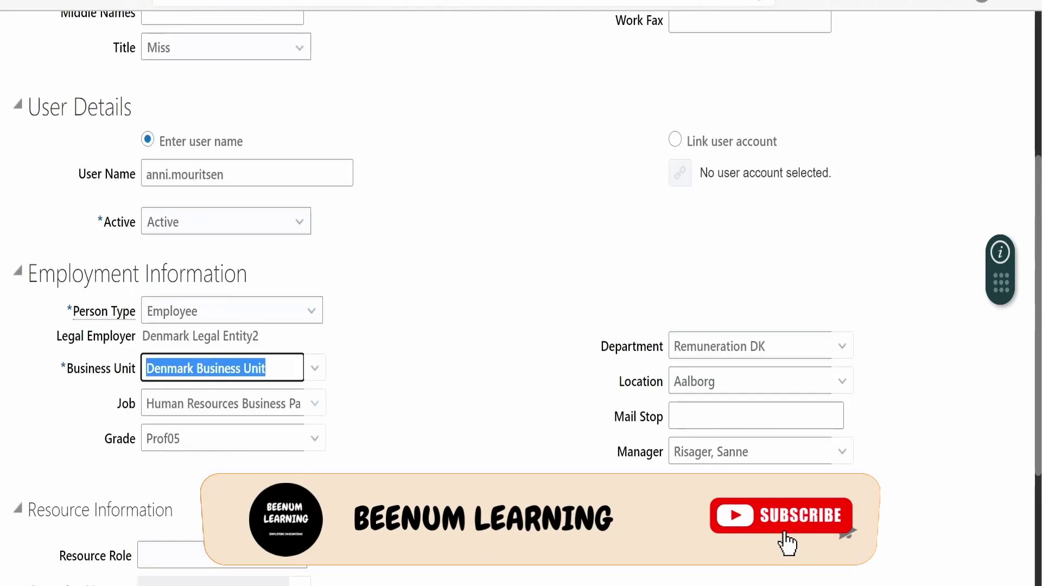
key("Tab")
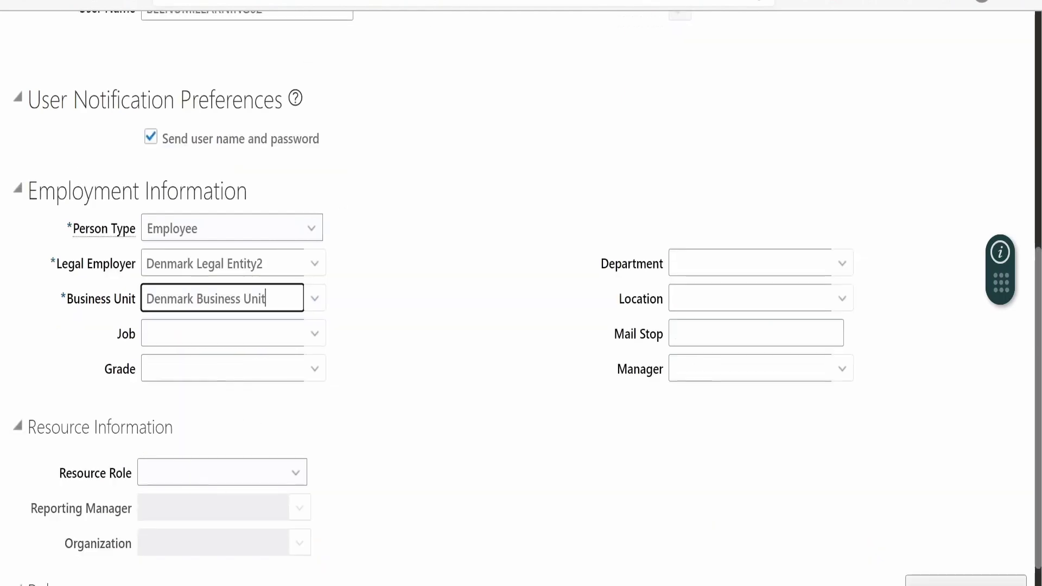
key("Tab")
Set the Job to Human Resources Business Partner and the Grade to Prof05.
type("Human Resources Business Partner")
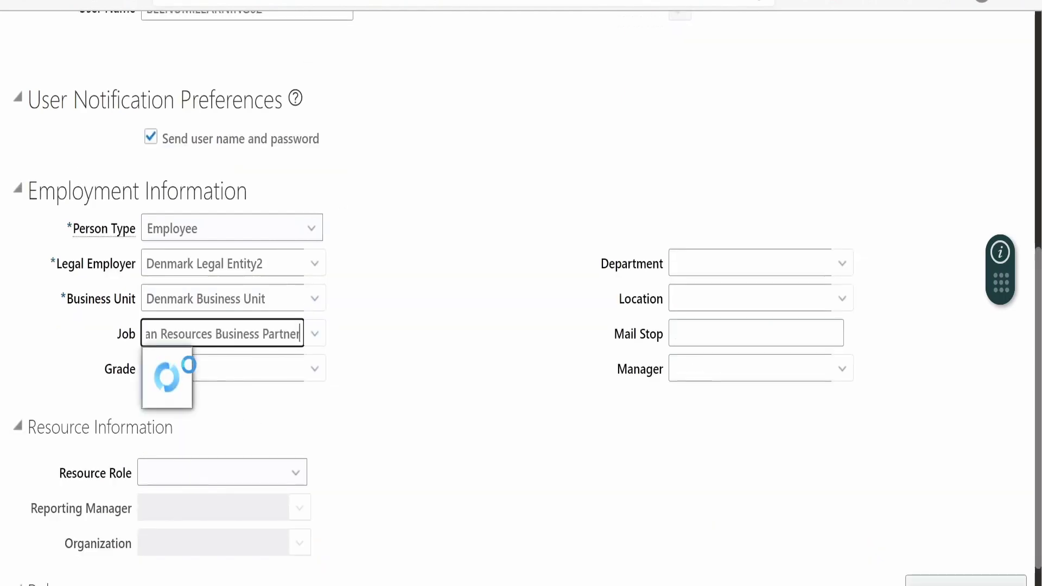
key("Tab")
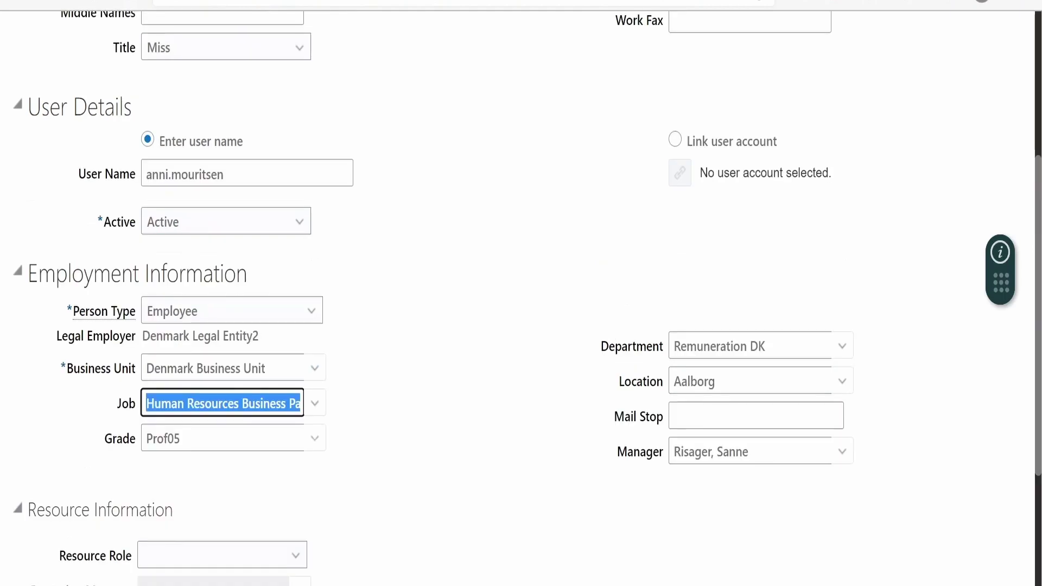
key("Tab")
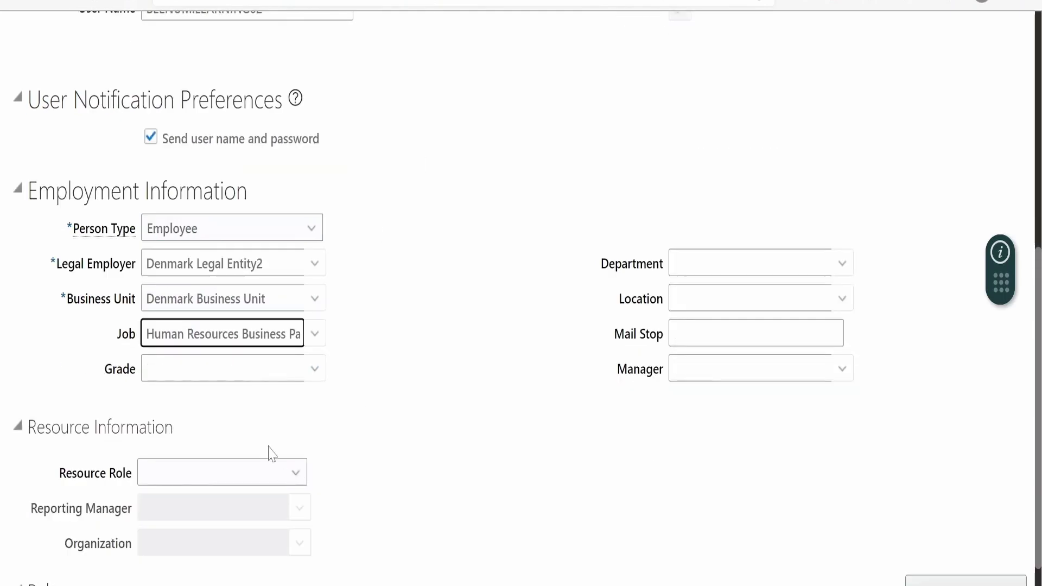
key("Tab")
type("Prof05")
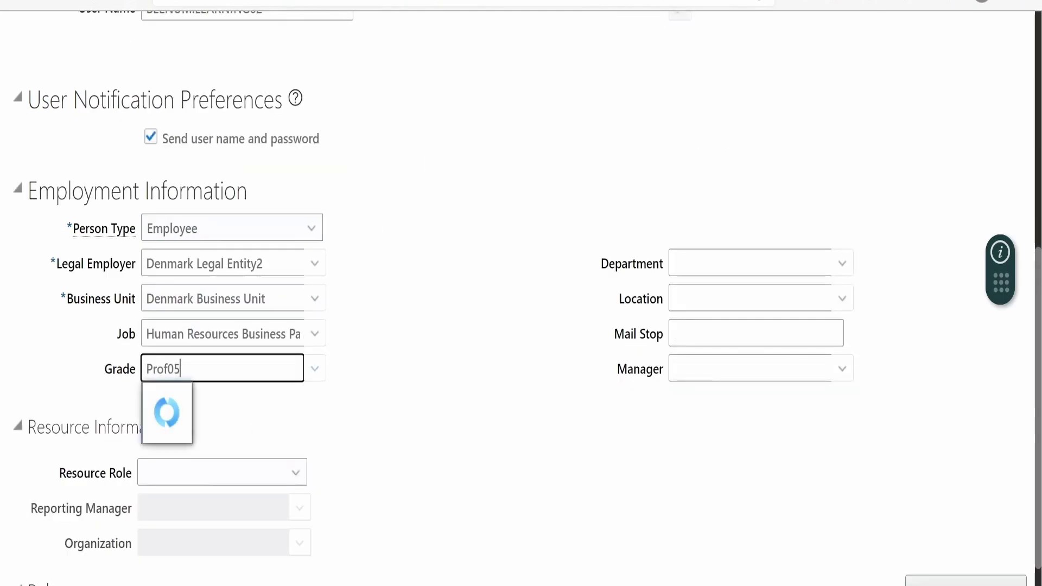
left_click(209, 400)
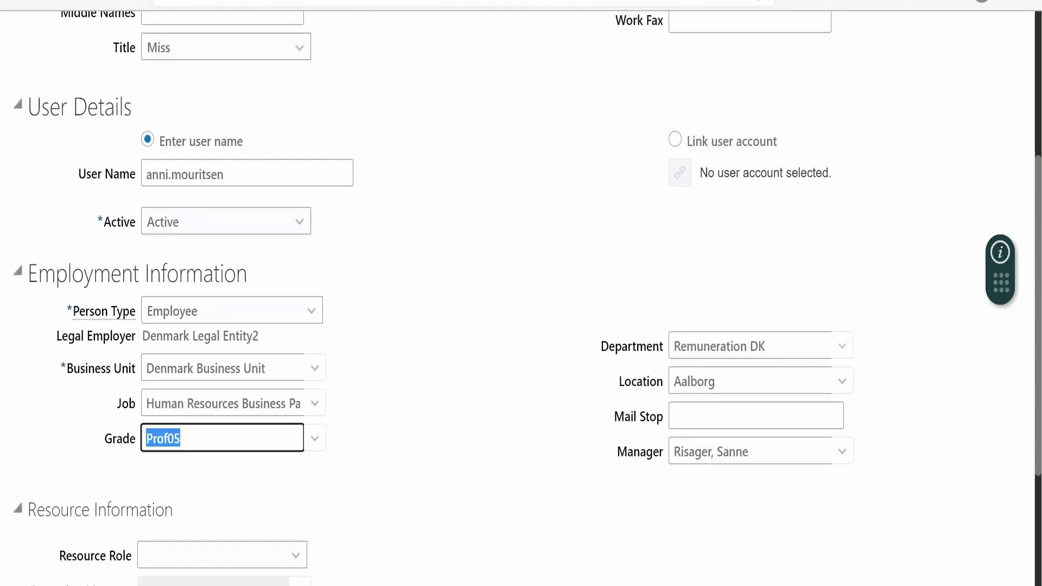
left_click(719, 346)
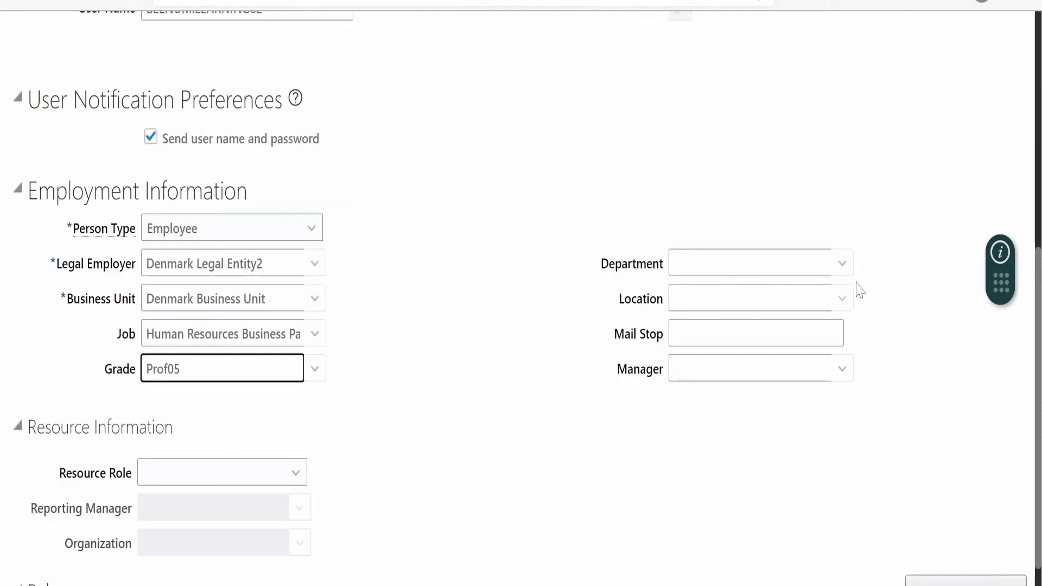
left_click(841, 263)
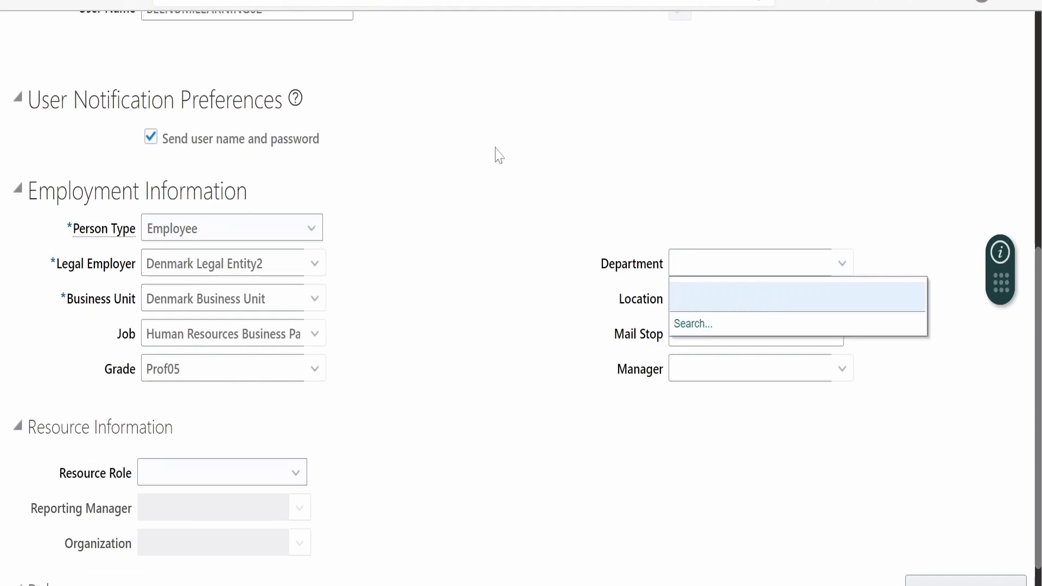
Set the new user's department to Remuneration DK and location to Aalborg.
left_click(701, 263)
type("Remuneration DK")
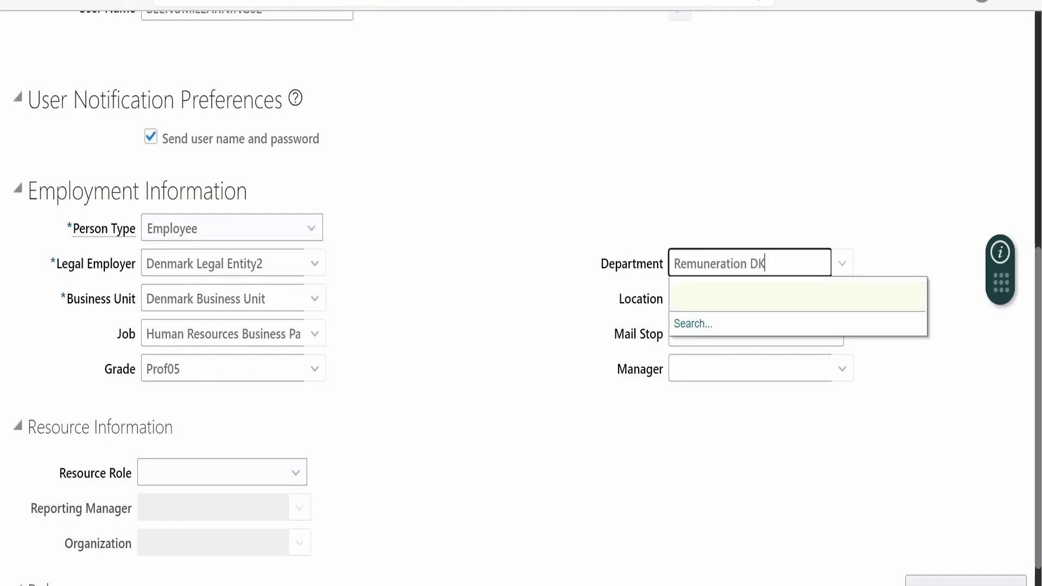
left_click(700, 296)
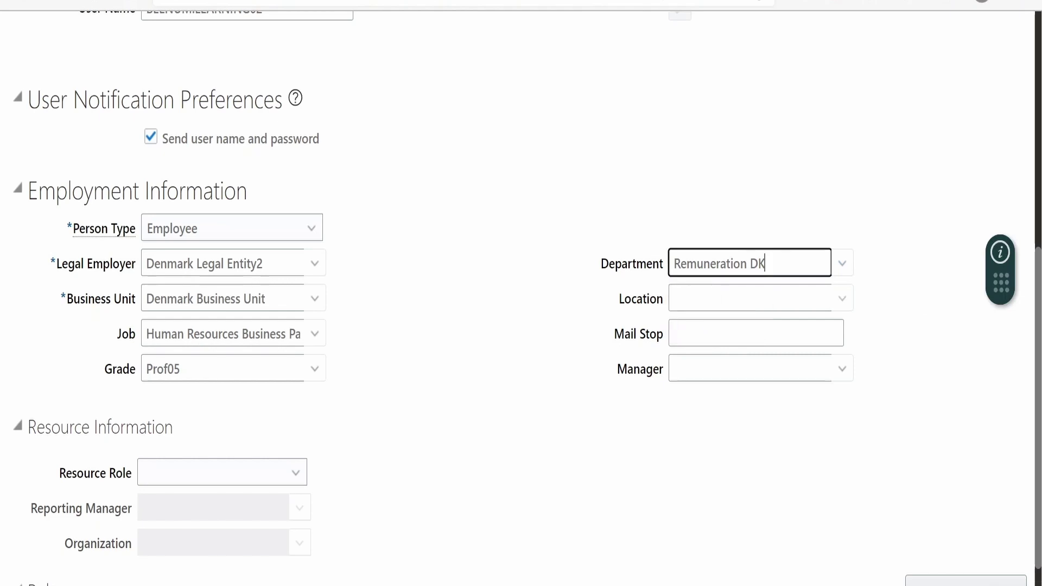
key("Tab")
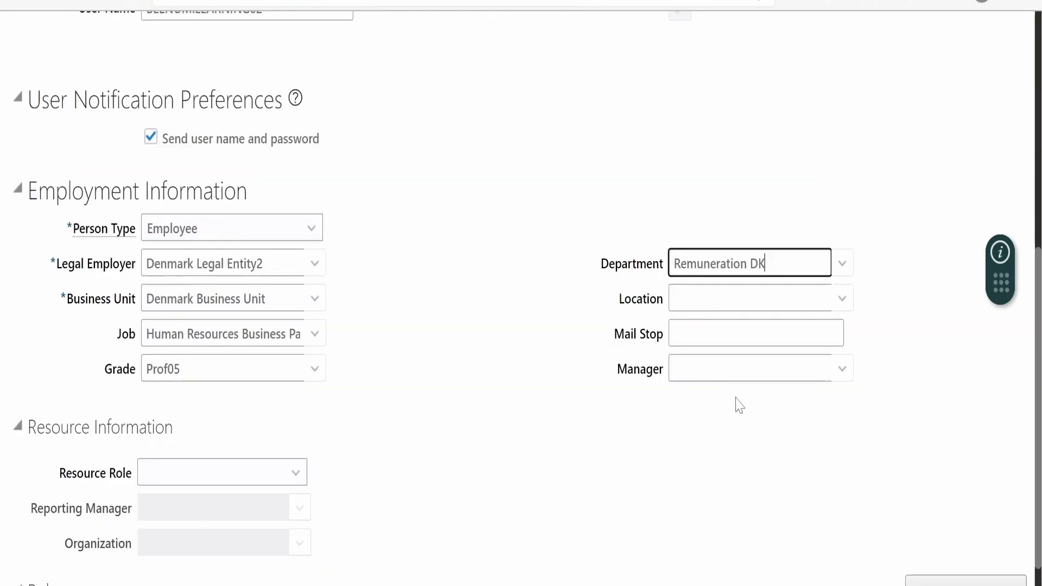
key("Tab")
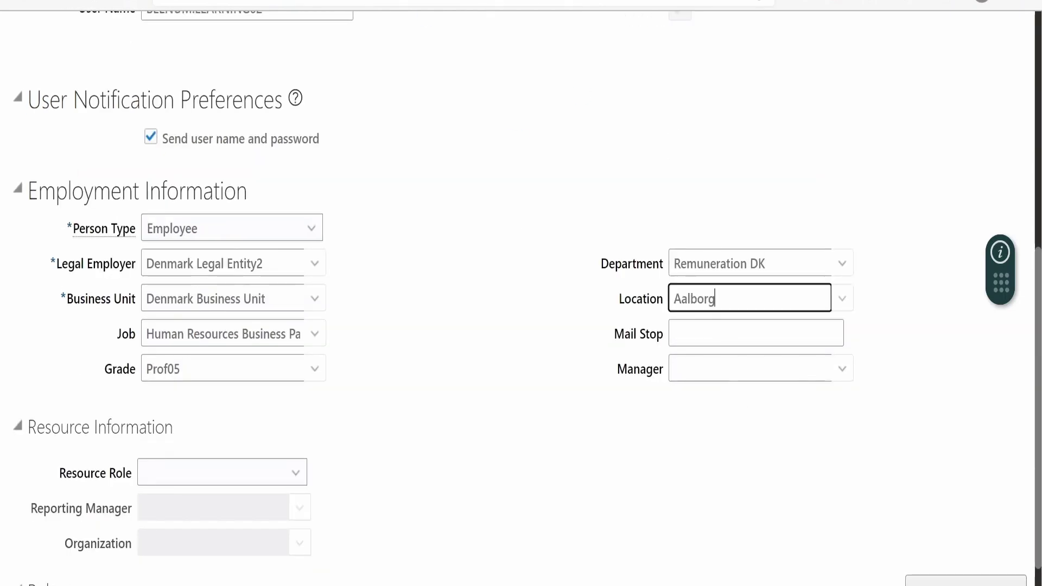
left_click(698, 332)
key("Tab")
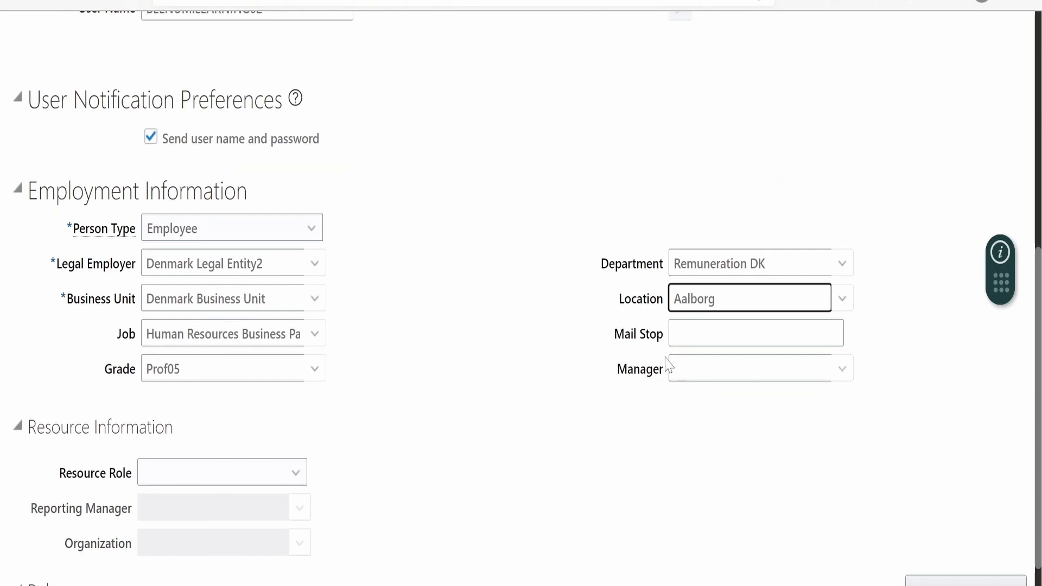
Assign the matching manager from the suggestions and leave Resource Role blank.
left_click(671, 366)
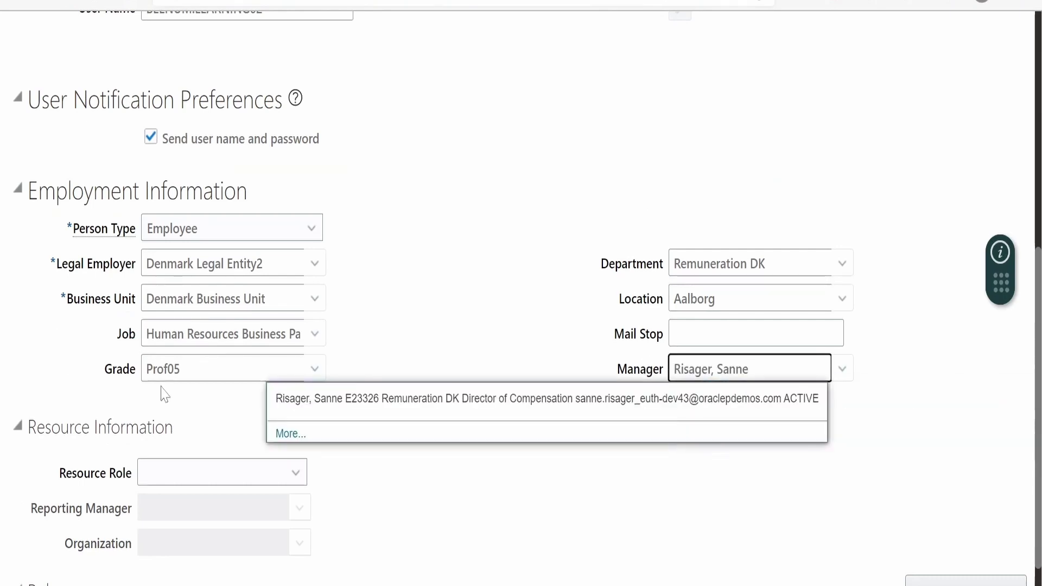
left_click(281, 400)
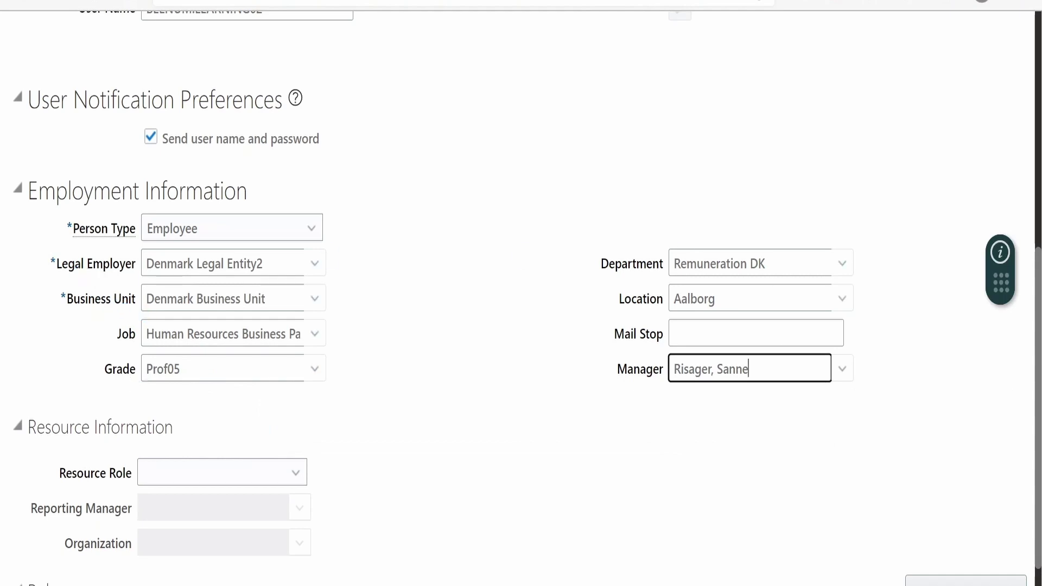
scroll(756, 476, "down", 1)
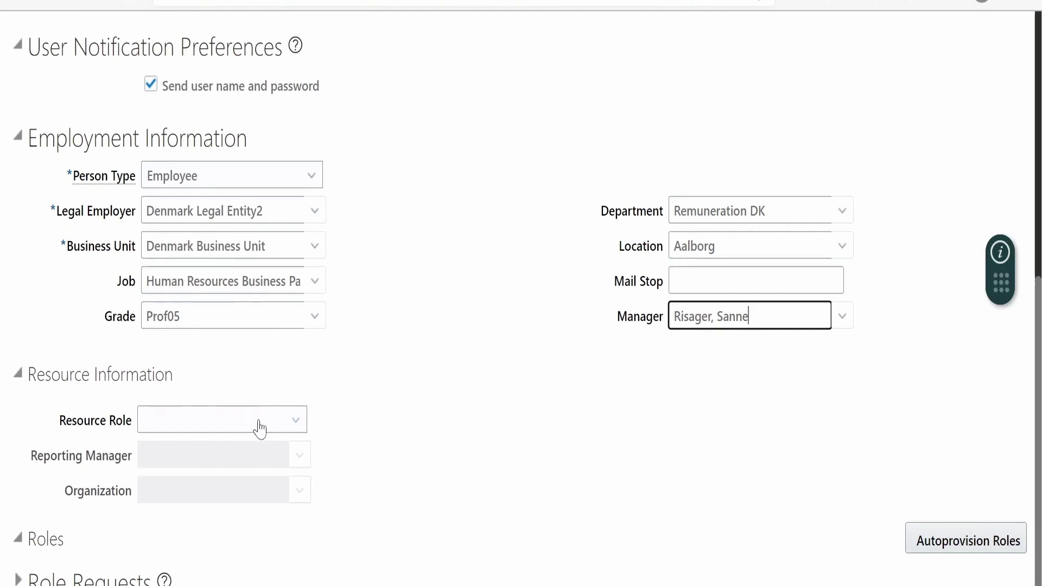
scroll(277, 382, "up", 3)
scroll(304, 317, "down", 4)
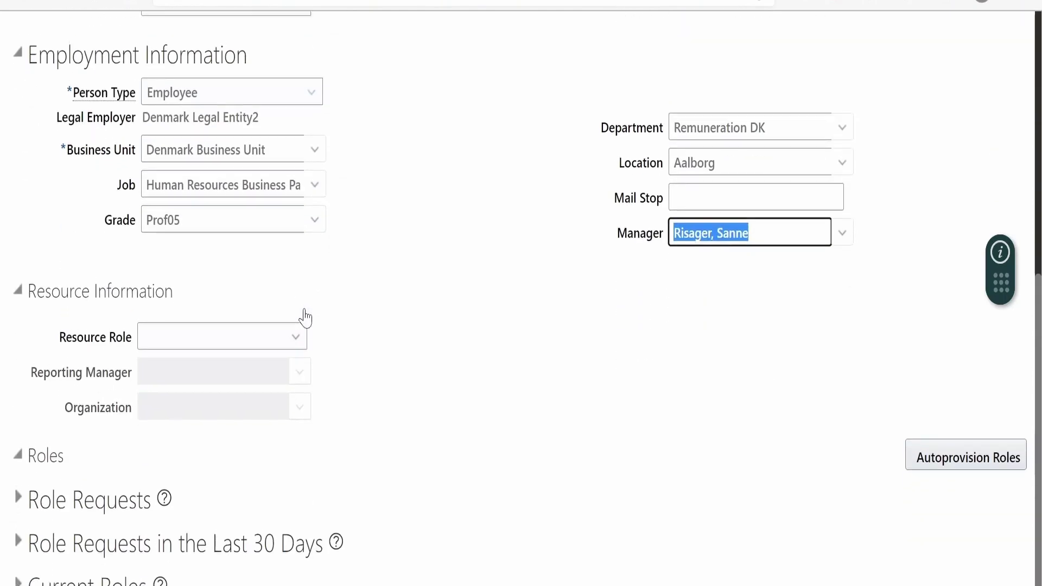
scroll(305, 419, "up", 2)
left_click(296, 428)
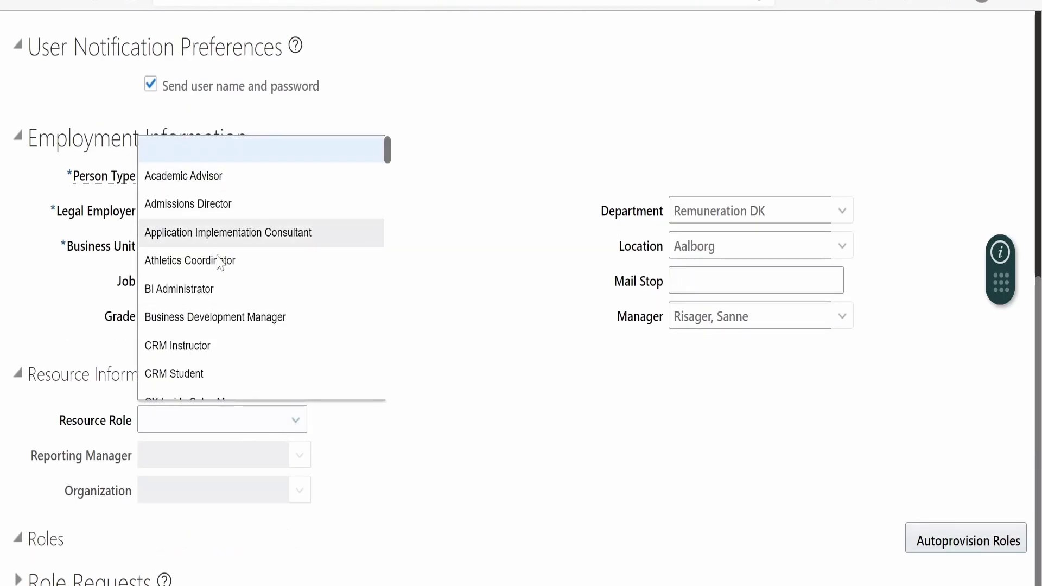
left_click(402, 431)
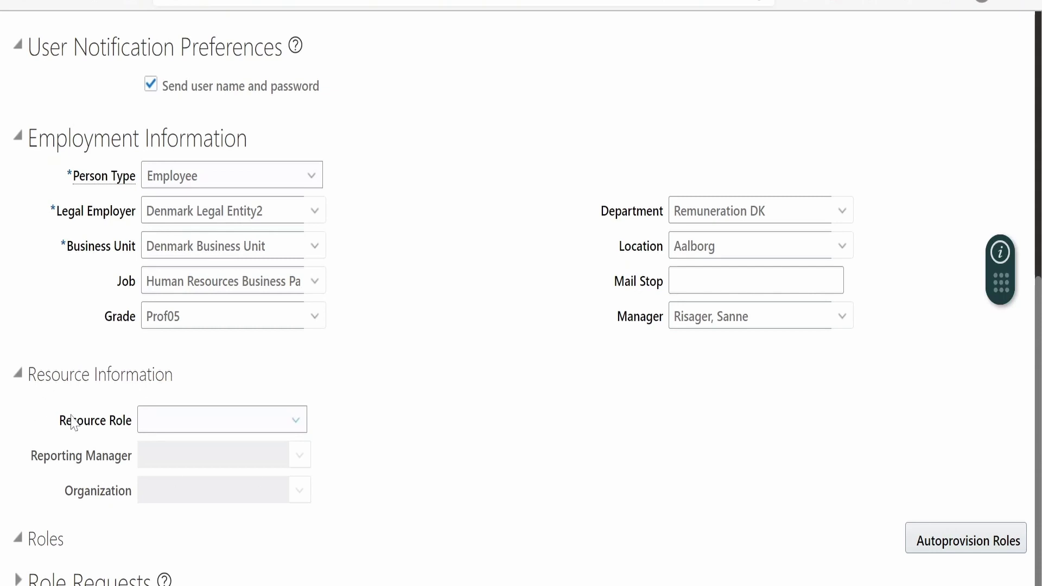
left_click(997, 543)
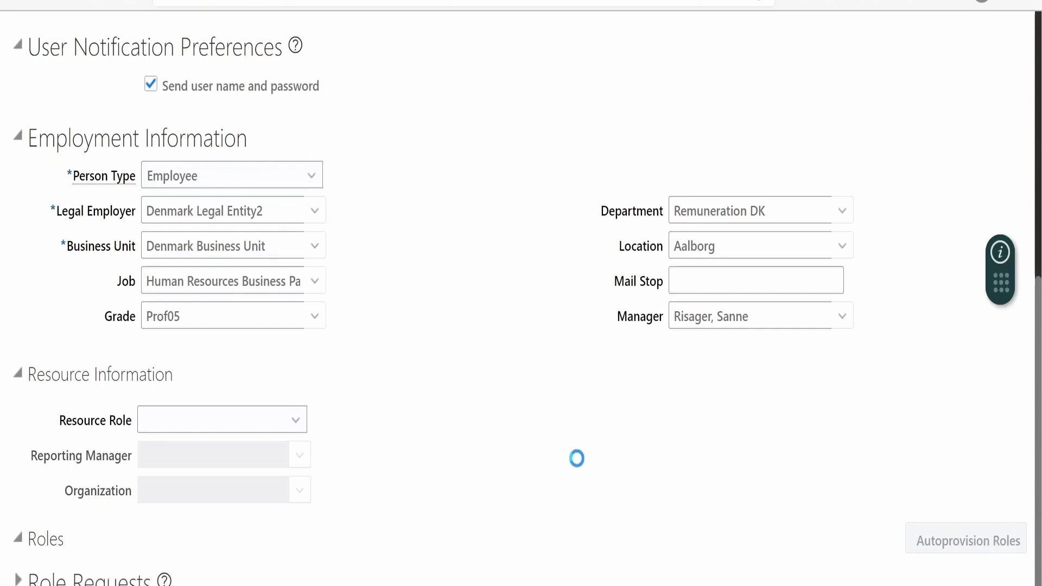
Review the Add Requested roles, including Accounts Receivable Specialist and Employee.
scroll(524, 510, "down", 3)
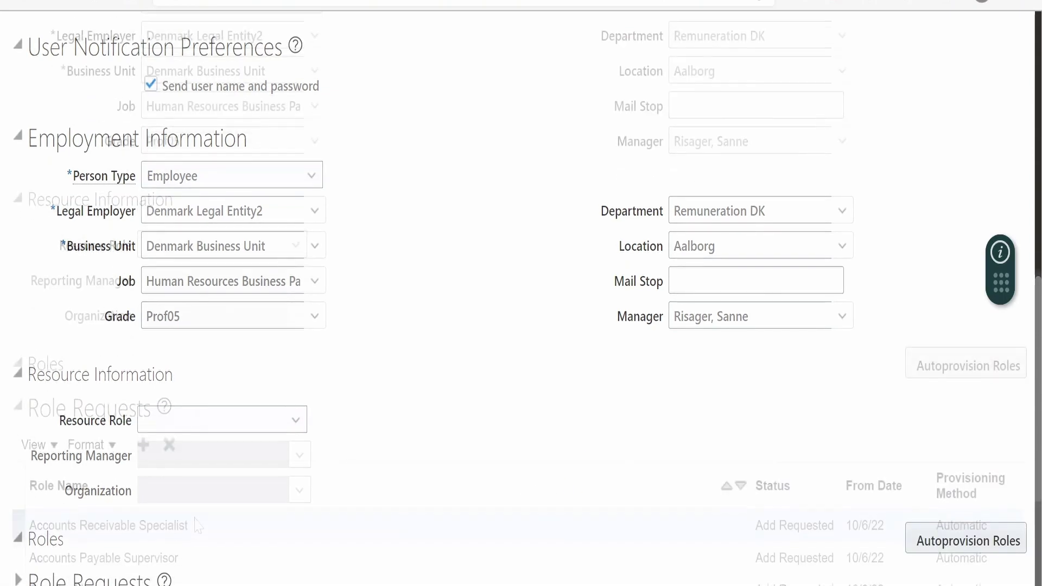
scroll(205, 432, "down", 3)
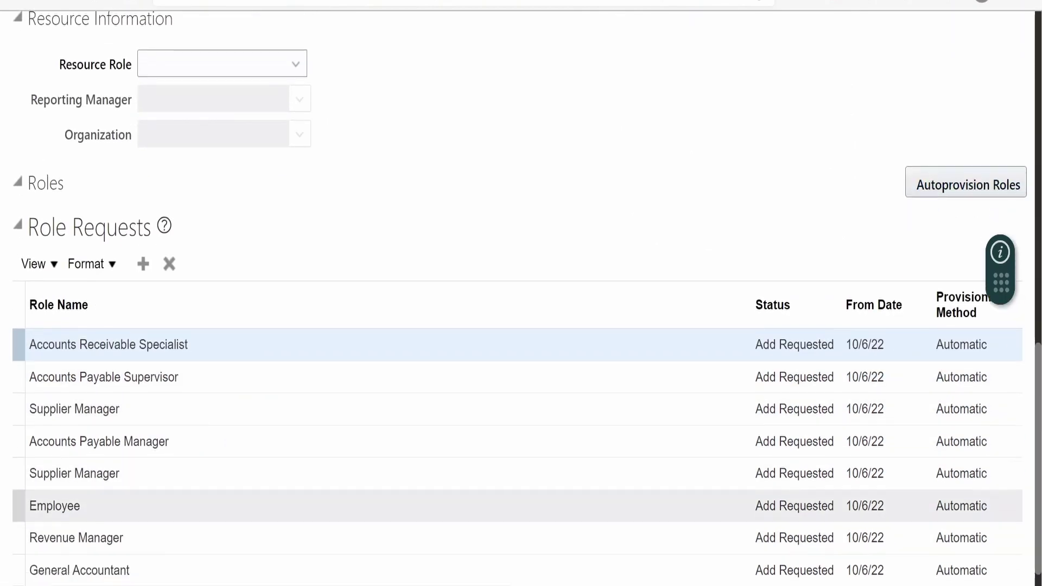
scroll(938, 521, "down", 1)
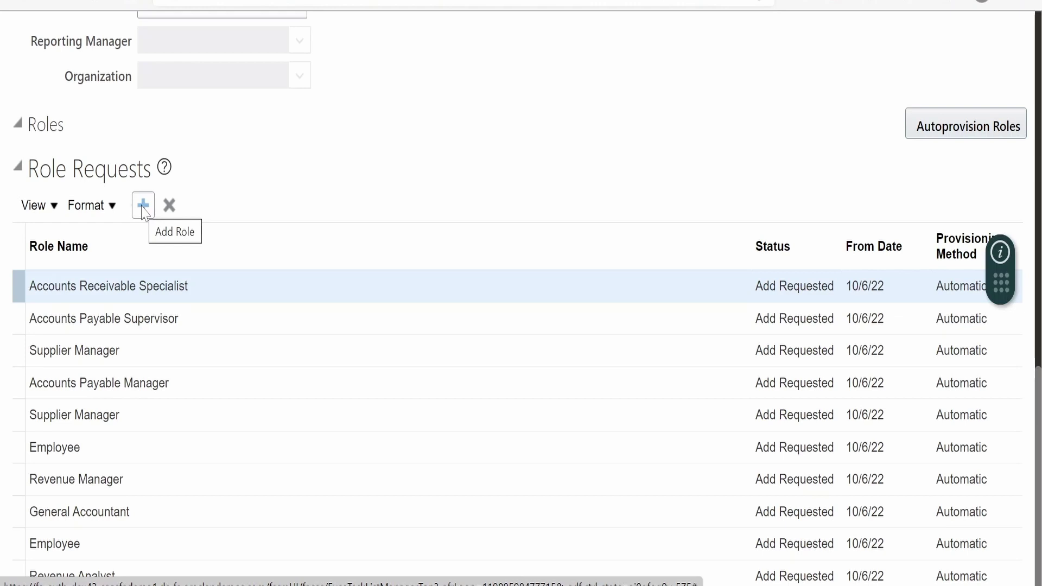
scroll(279, 296, "up", 5)
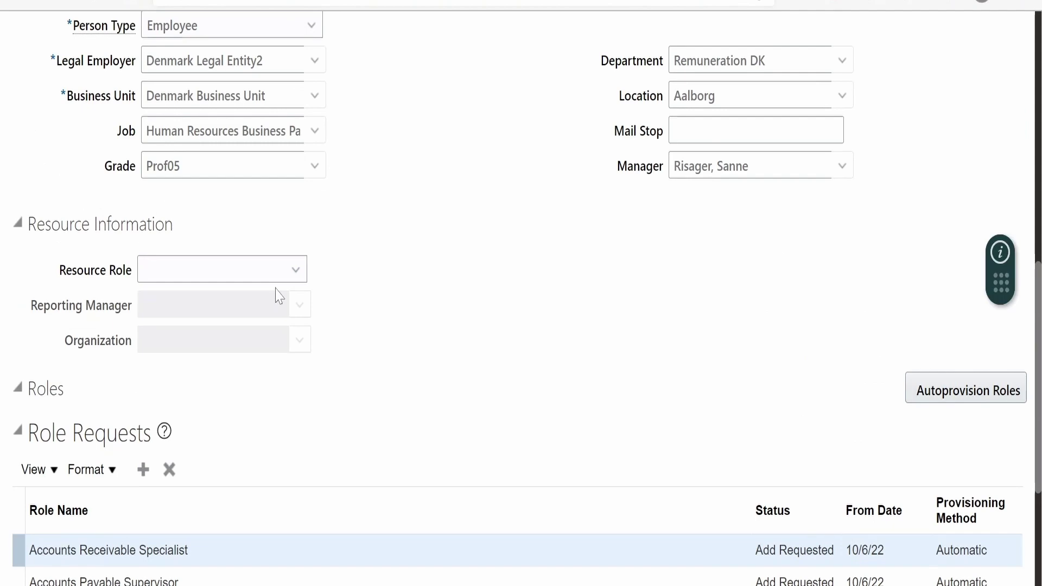
scroll(520, 228, "up", 12)
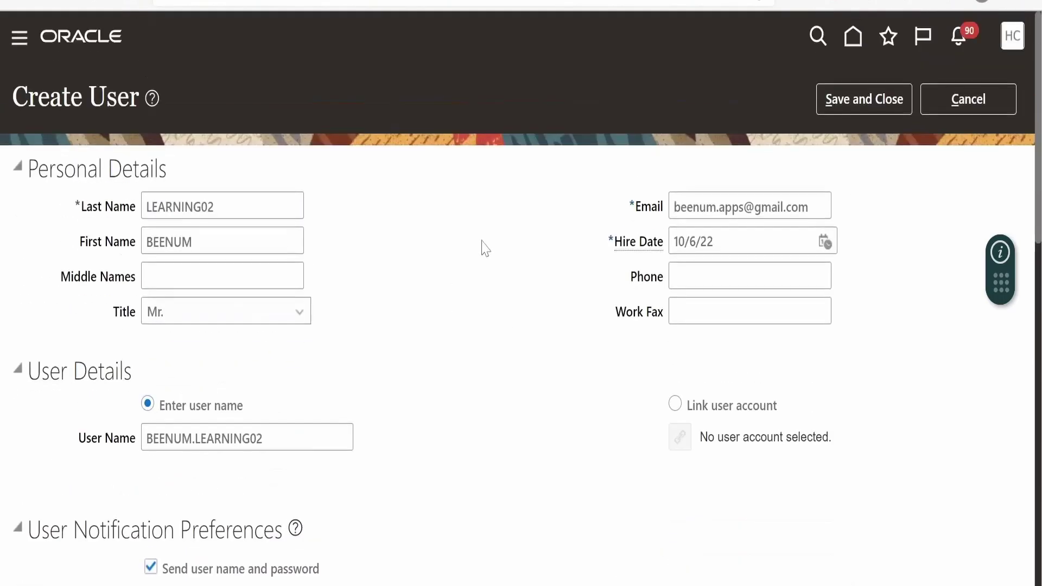
Try saving the new user, then dismiss the error that the e-mail is already used.
scroll(902, 246, "down", 11)
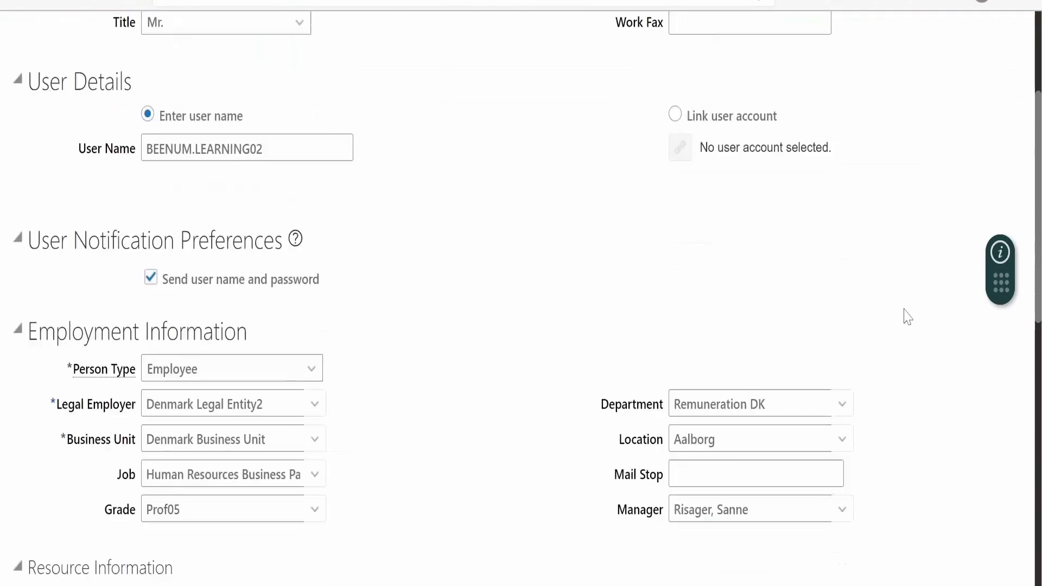
scroll(903, 312, "down", 5)
scroll(896, 458, "up", 11)
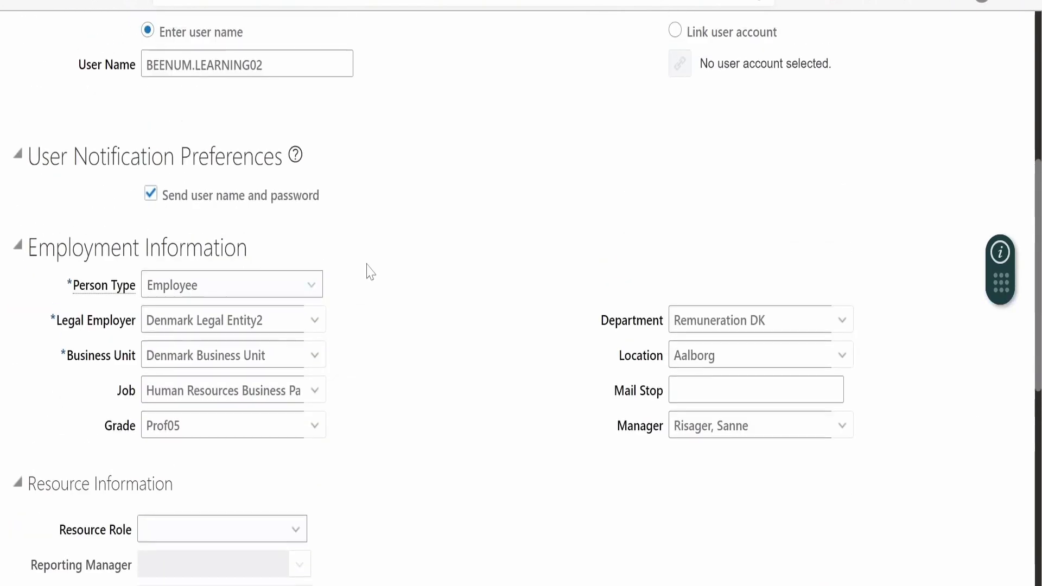
scroll(389, 197, "up", 5)
left_click(864, 101)
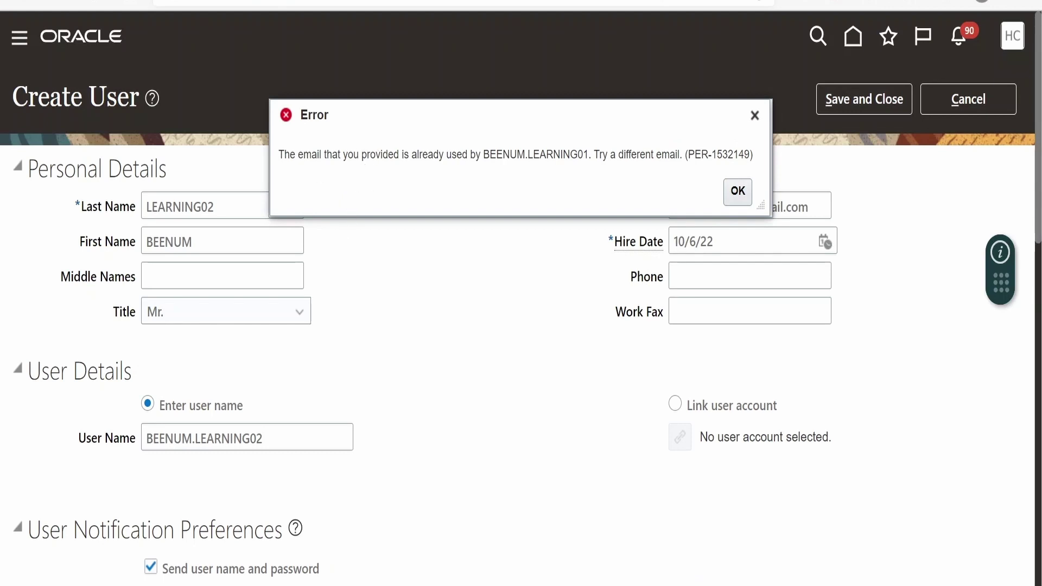
left_click_drag(481, 155, 589, 156)
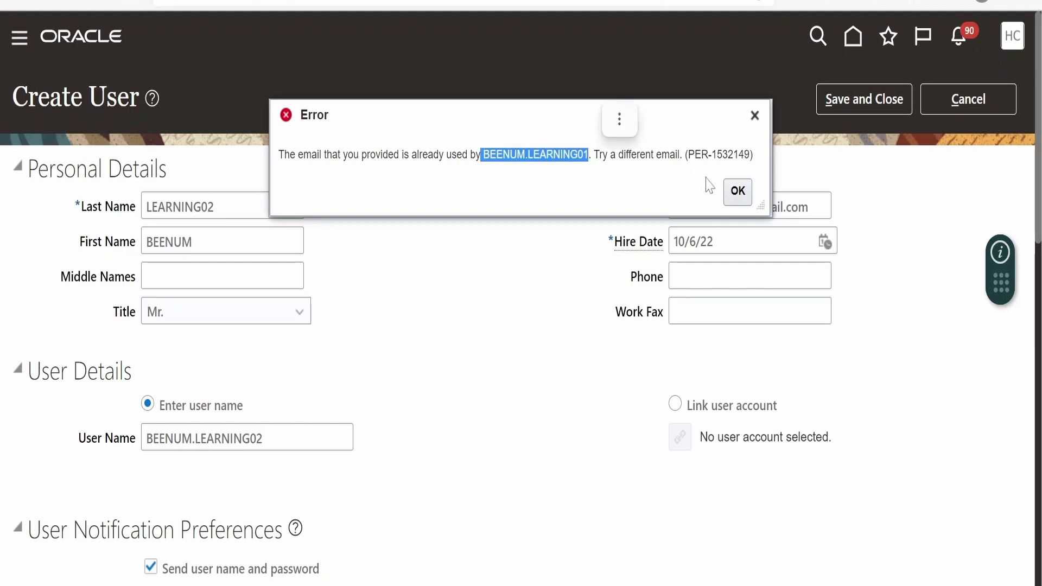
left_click(736, 191)
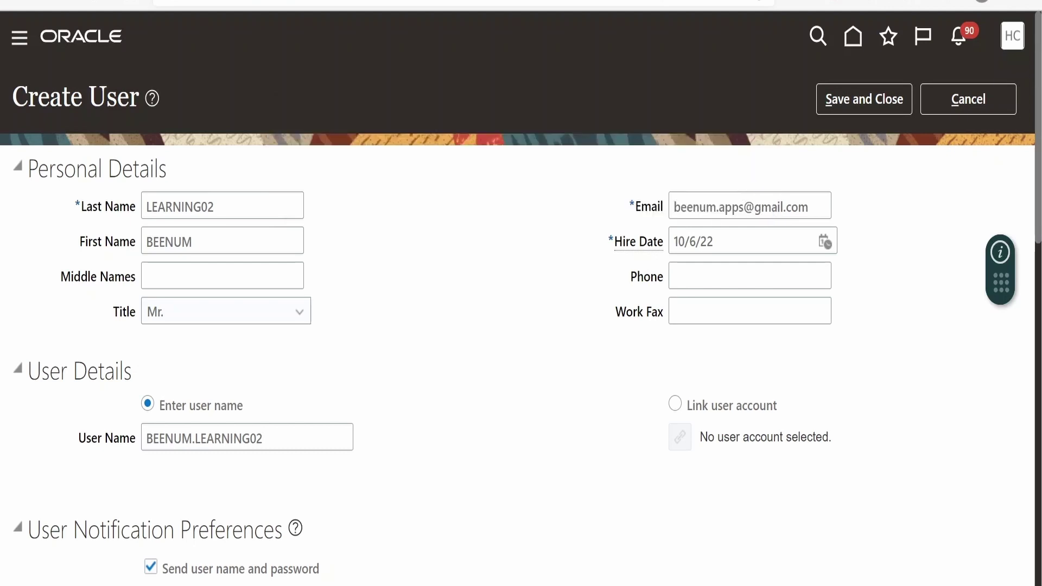
Replace 'gmail' with 'outlook' in the e-mail address and save the user.
double_click(767, 207)
type("outlook")
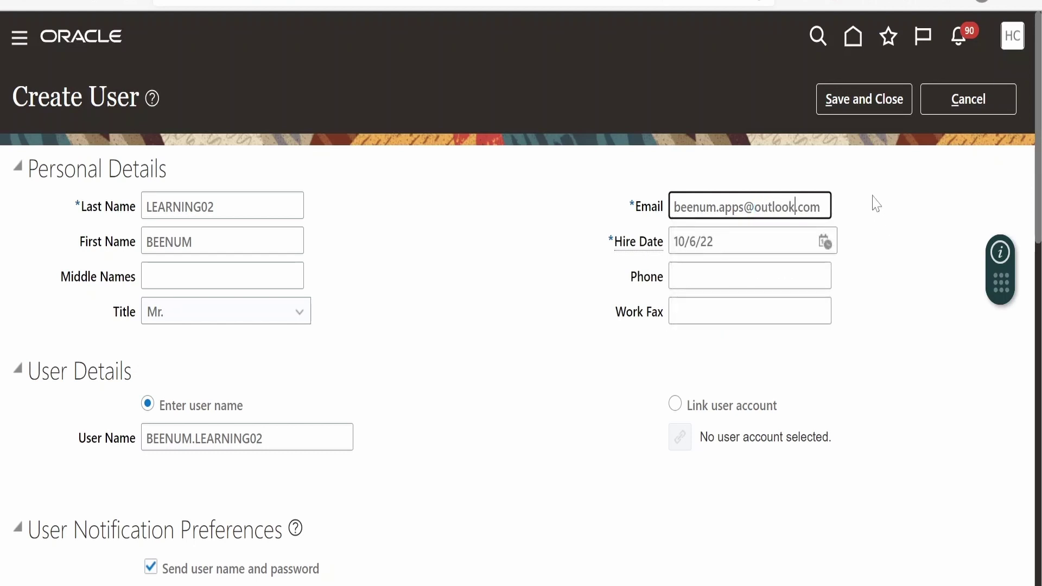
left_click(863, 101)
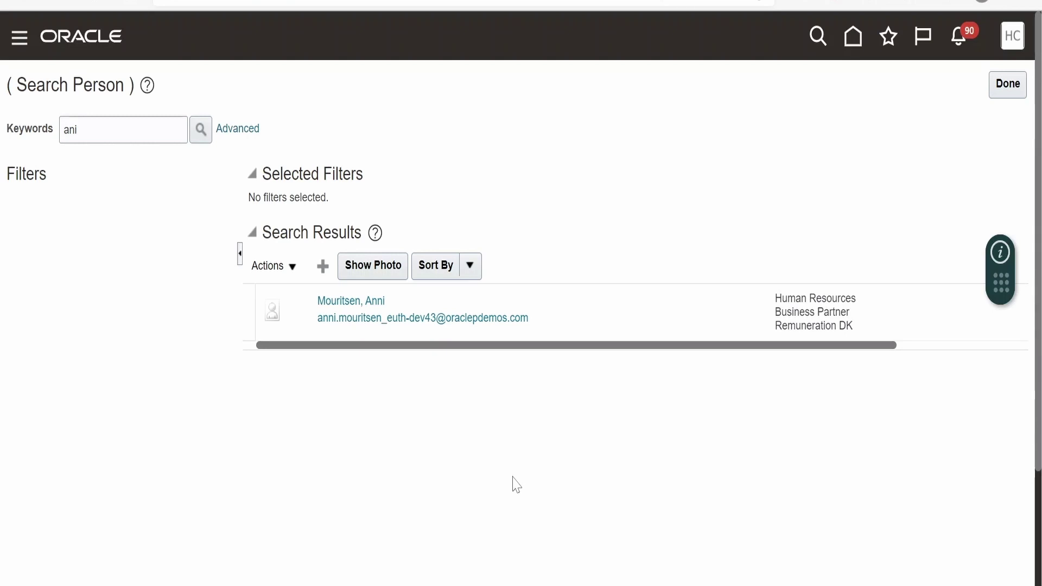
Search persons for 'beenum' and review the LEARNING02 user's Edit User page.
left_click(70, 130)
double_click(71, 129)
type("beenum")
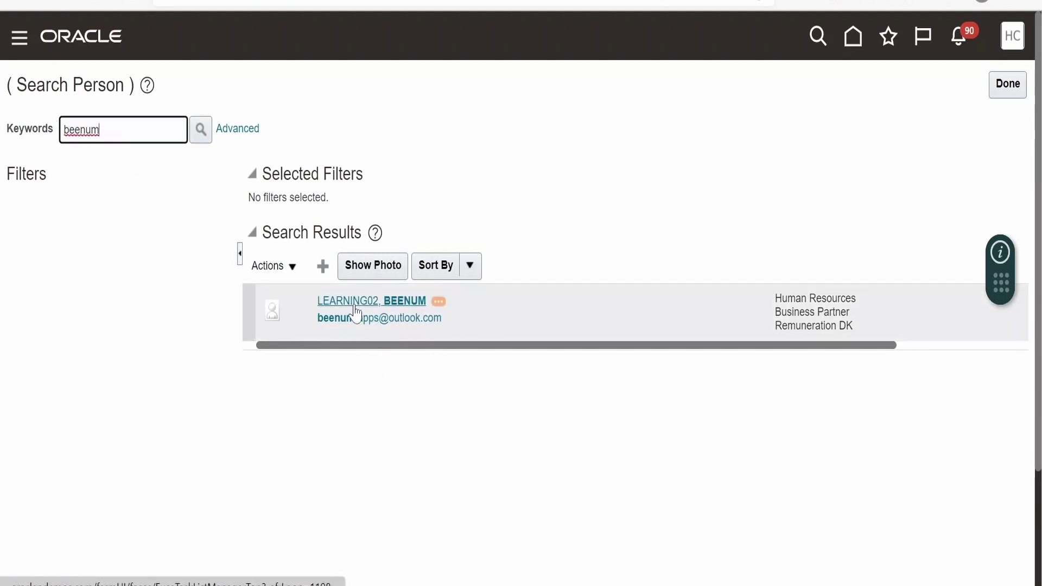
left_click(354, 303)
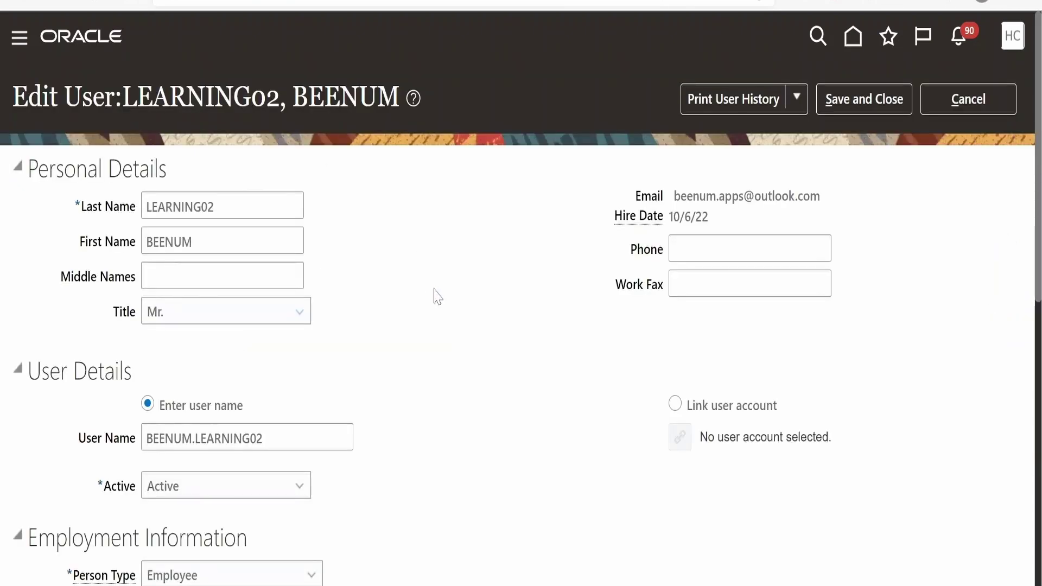
scroll(436, 296, "down", 10)
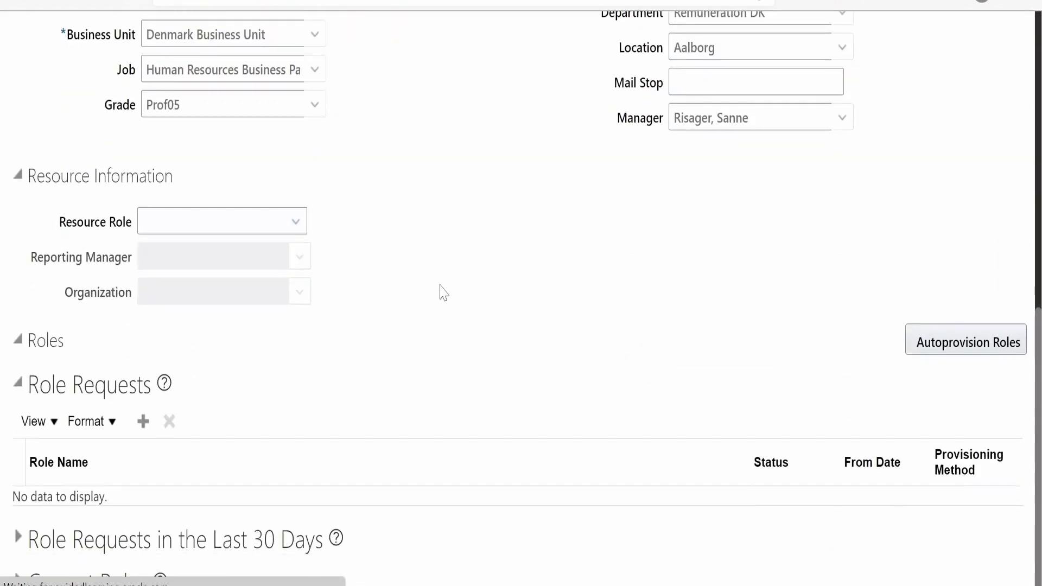
scroll(444, 293, "up", 10)
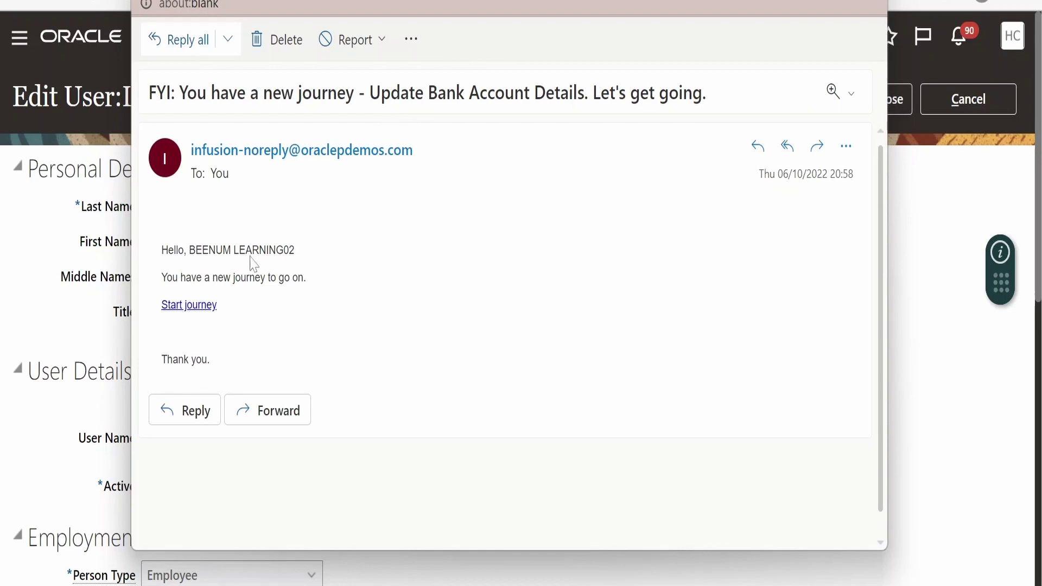
Review the greeting in the Update Bank Account Details journey e-mail.
left_click_drag(196, 251, 295, 251)
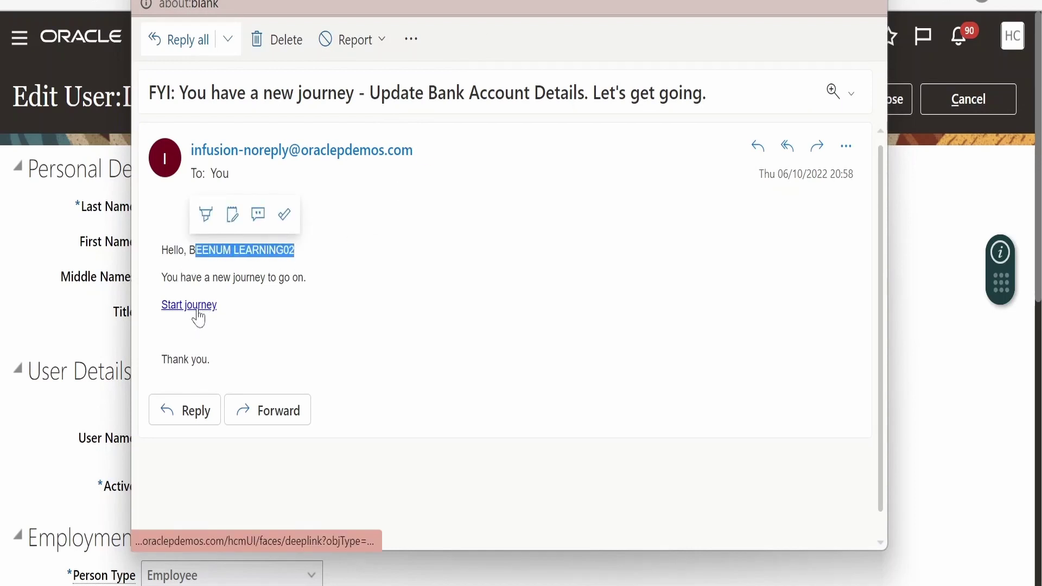
left_click(448, 295)
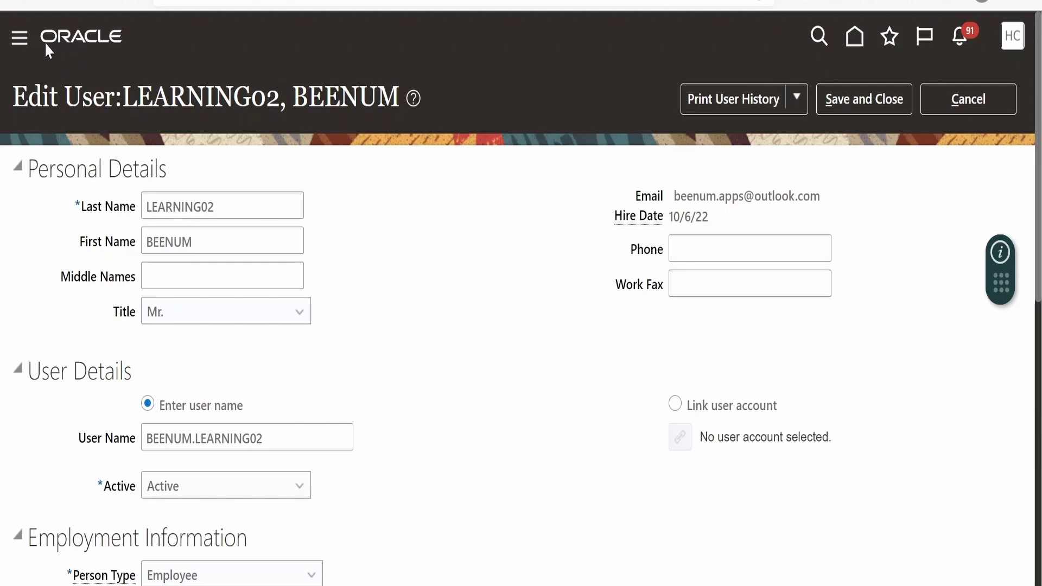
Search the Security Console user accounts for BEENUM, correcting the mistyped BRRNUM.
left_click(854, 37)
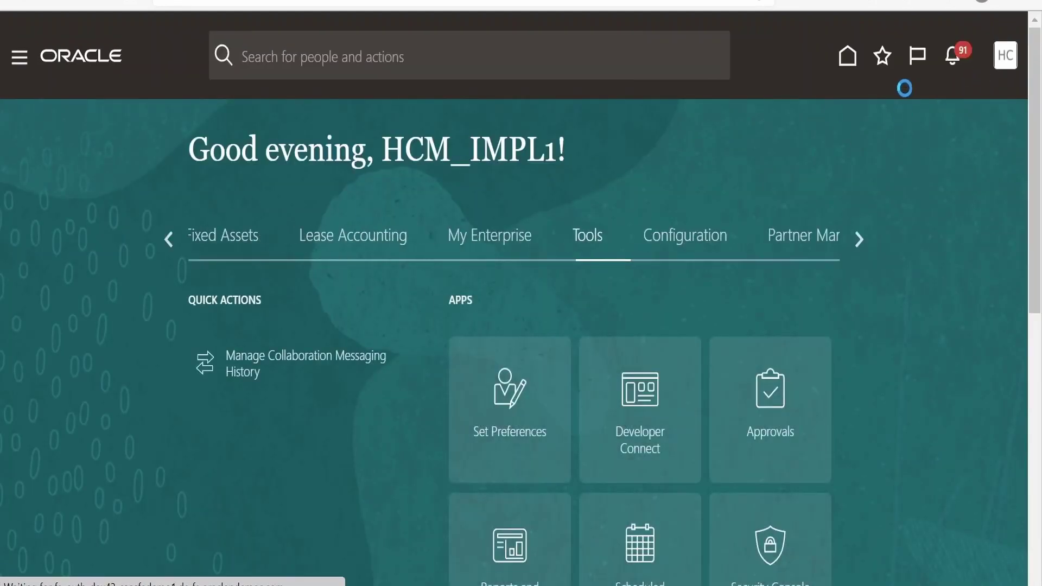
scroll(651, 326, "down", 3)
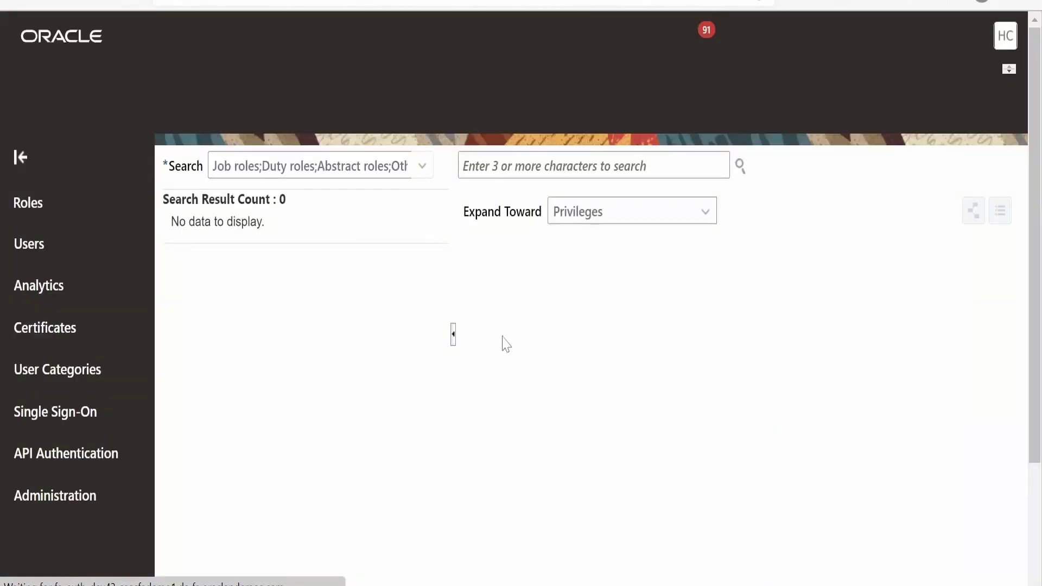
left_click(53, 271)
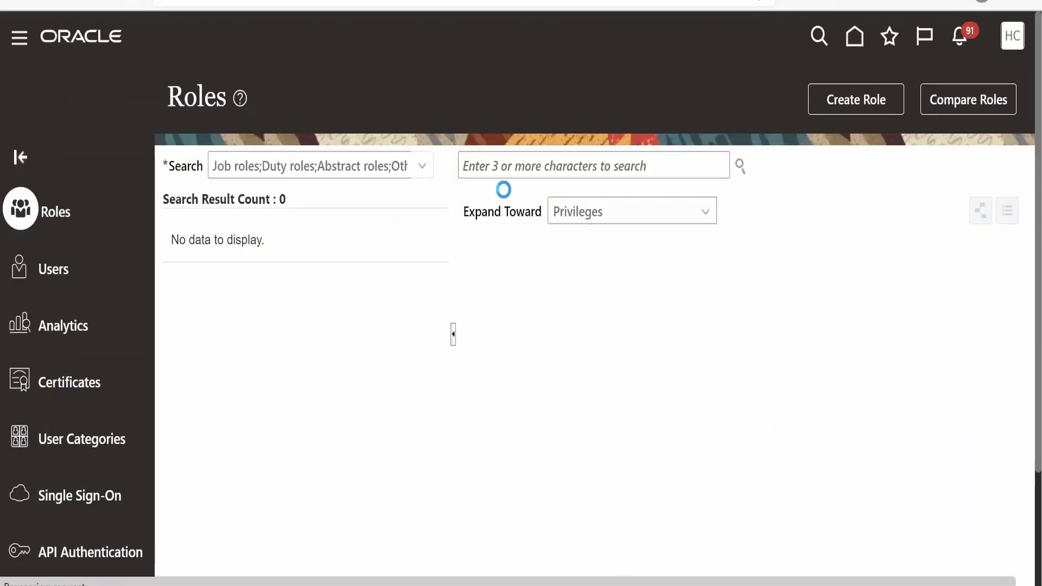
type("BRRNUM")
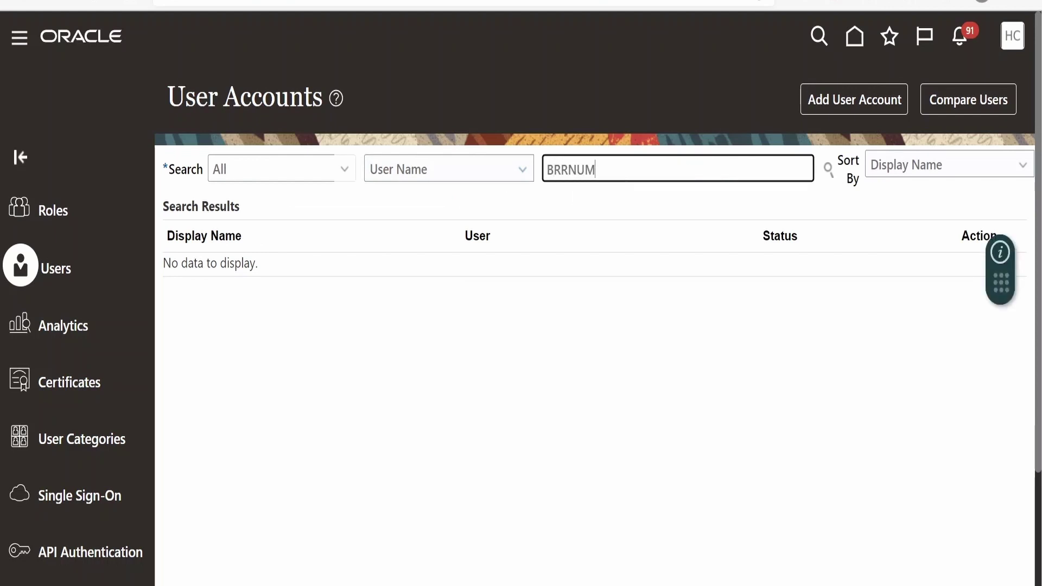
key("ctrl+a")
type("B")
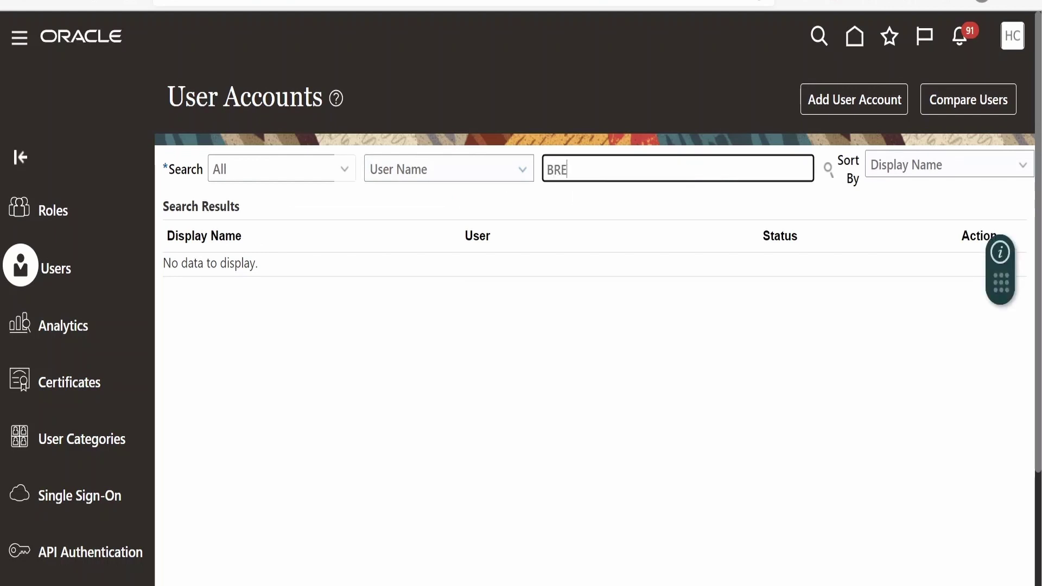
type("EENUM")
left_click(573, 196)
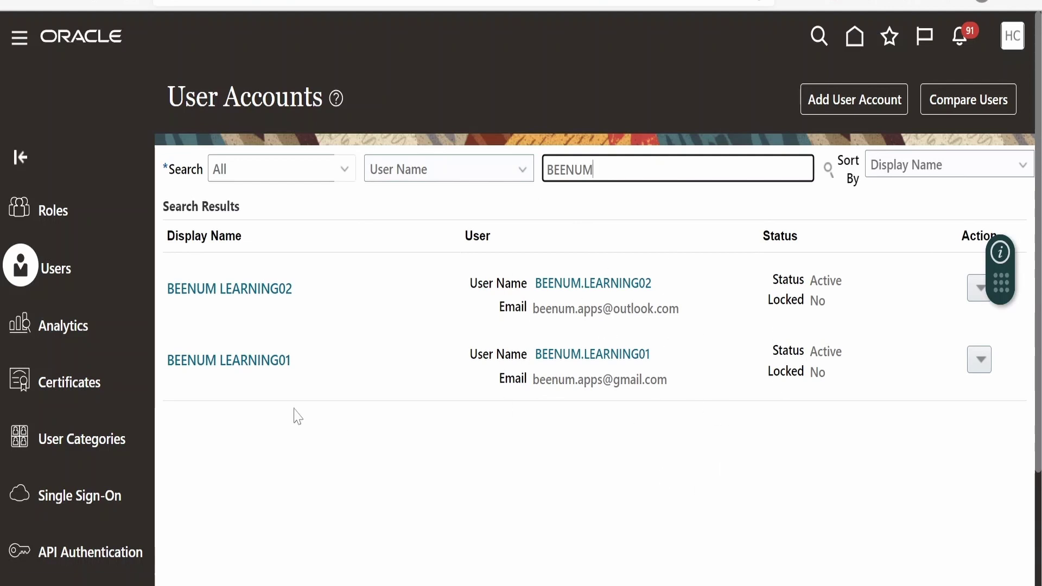
Open the BEENUM LEARNING02 account, check roles like Accounts Payable Manager, and enter edit mode.
left_click(276, 287)
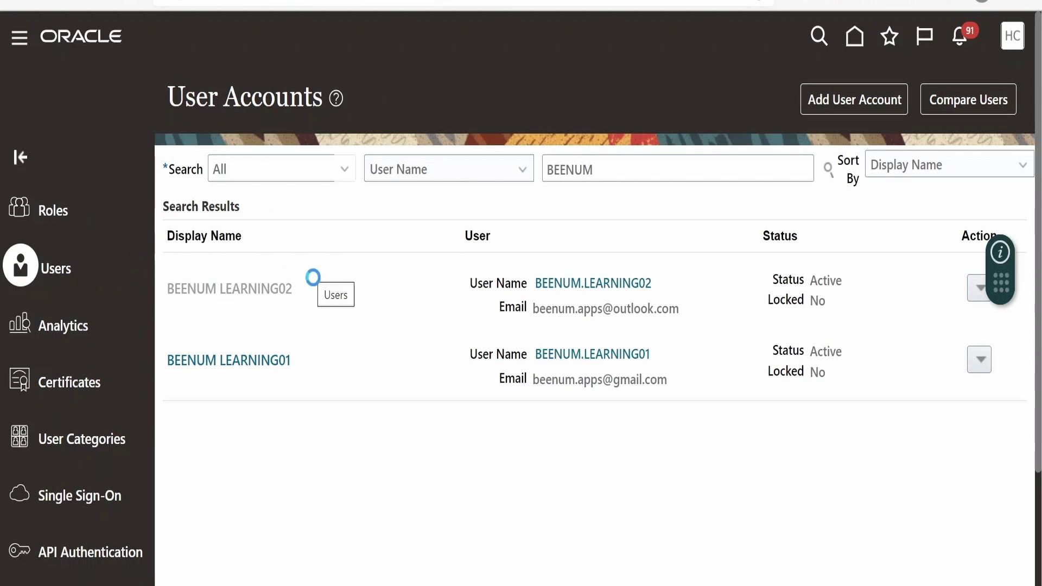
scroll(442, 319, "down", 3)
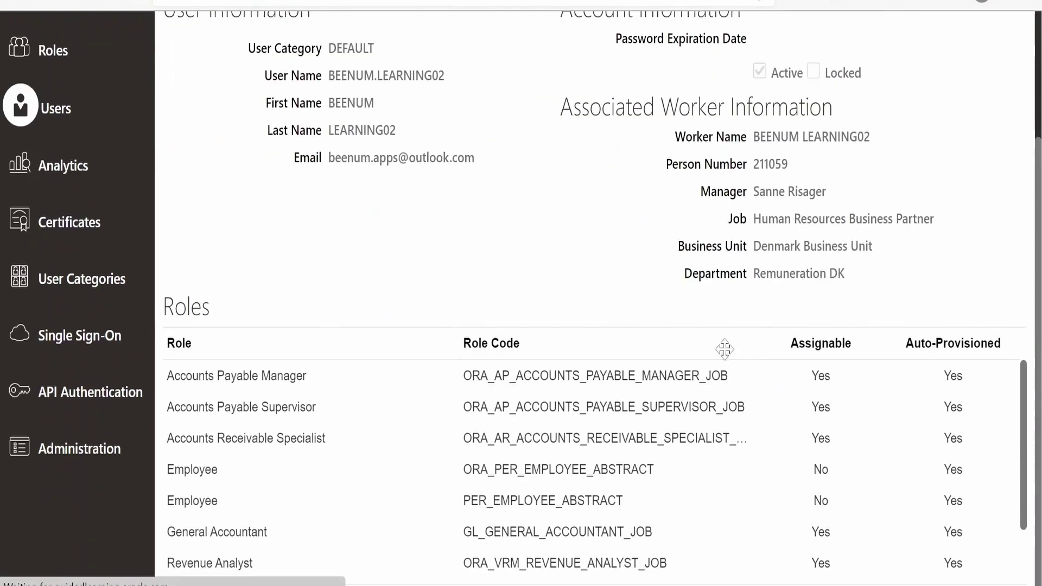
scroll(819, 355, "up", 3)
left_click(830, 99)
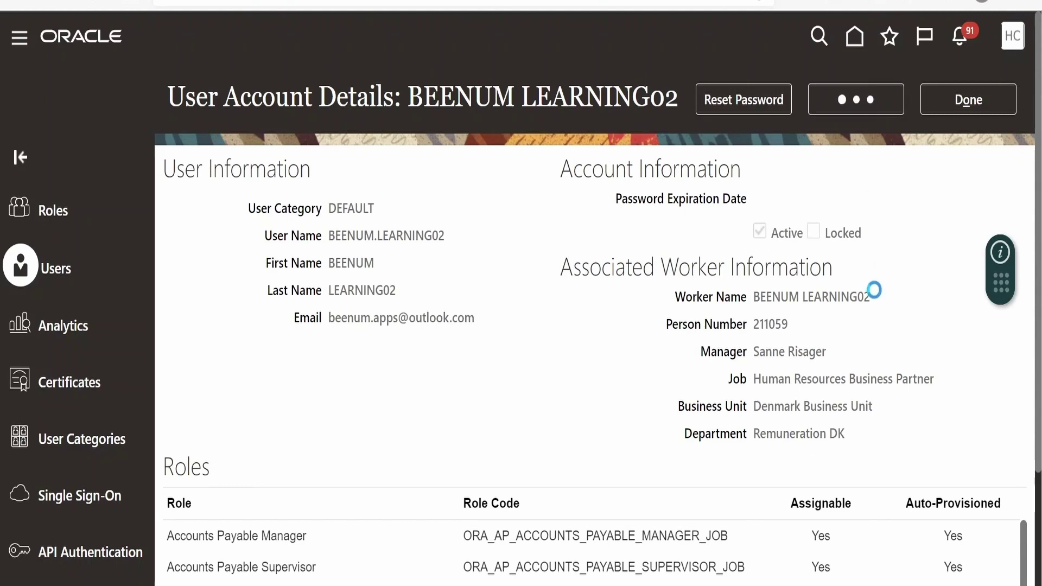
scroll(856, 399, "down", 8)
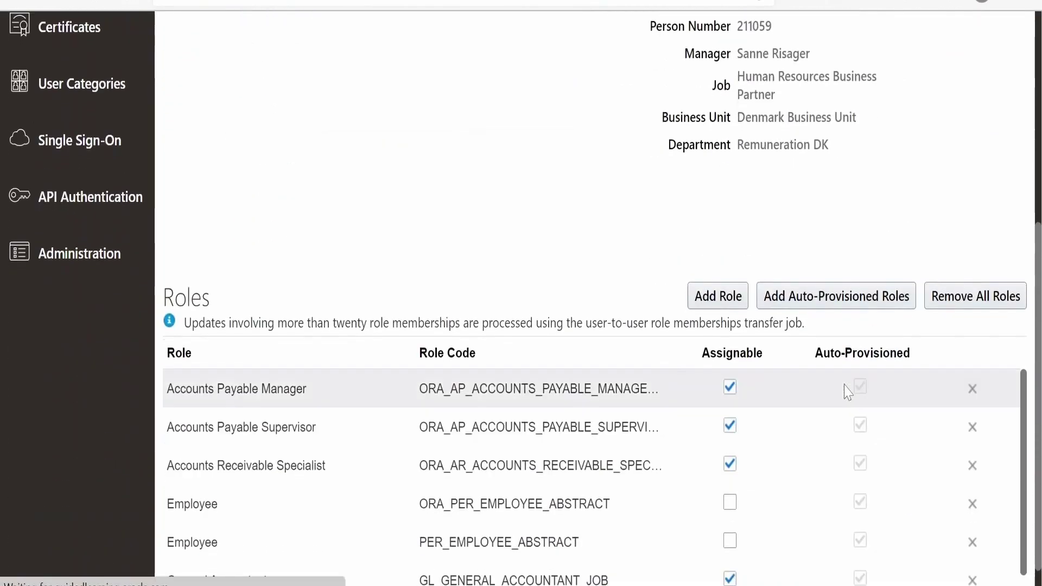
scroll(846, 391, "down", 1)
left_click(727, 251)
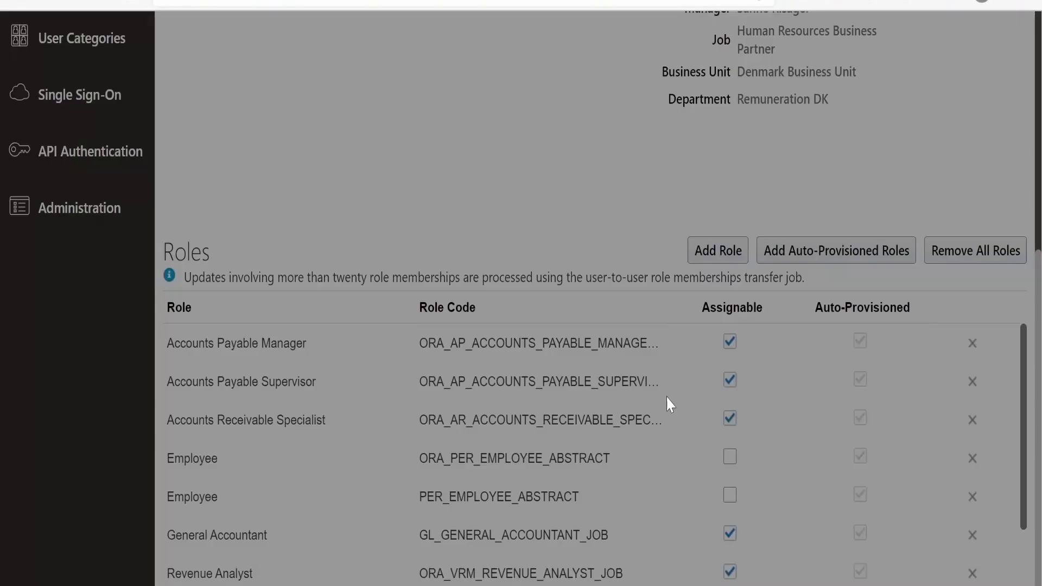
left_click(836, 77)
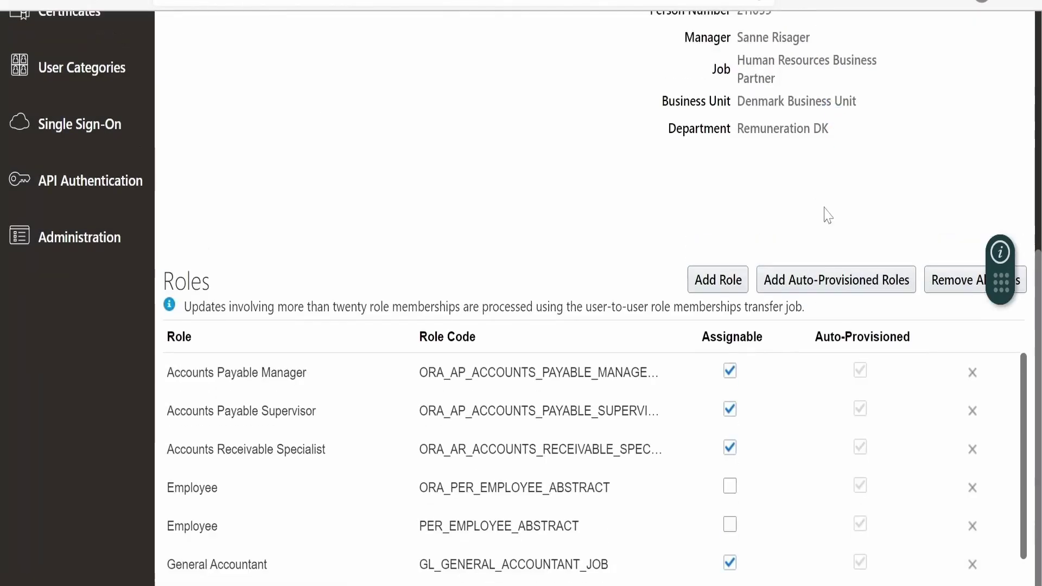